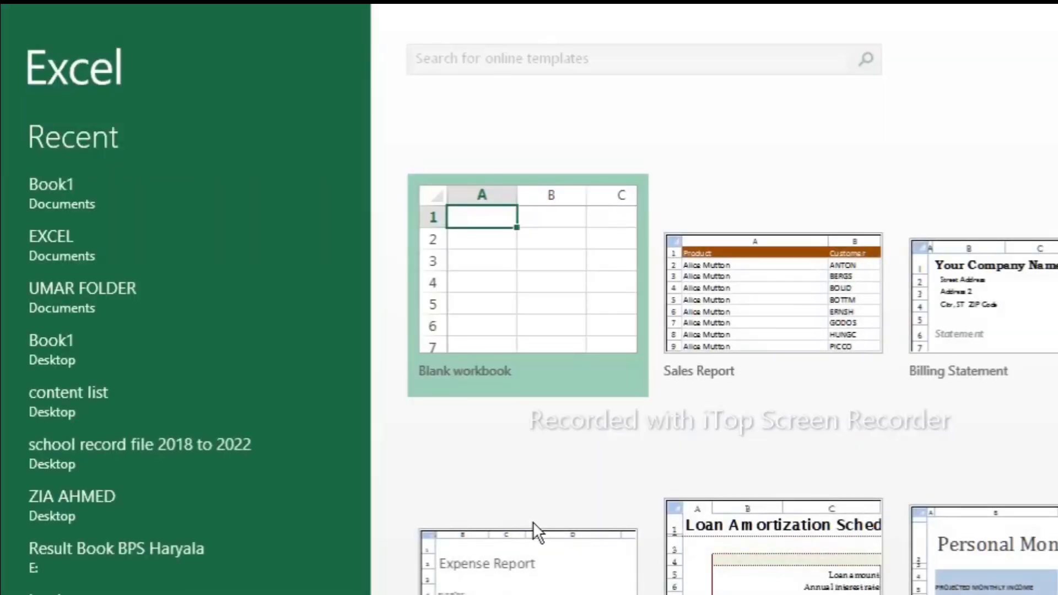
Create a blank workbook and enter the title "Result sheet Annual Examination 2023" in cell A1
left_click(551, 277)
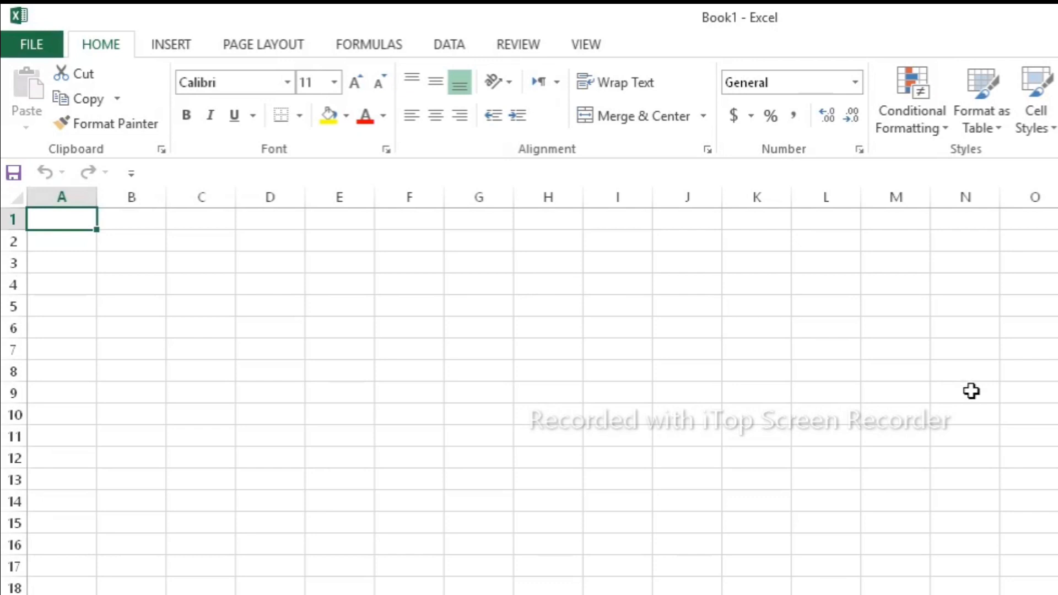
type("Res")
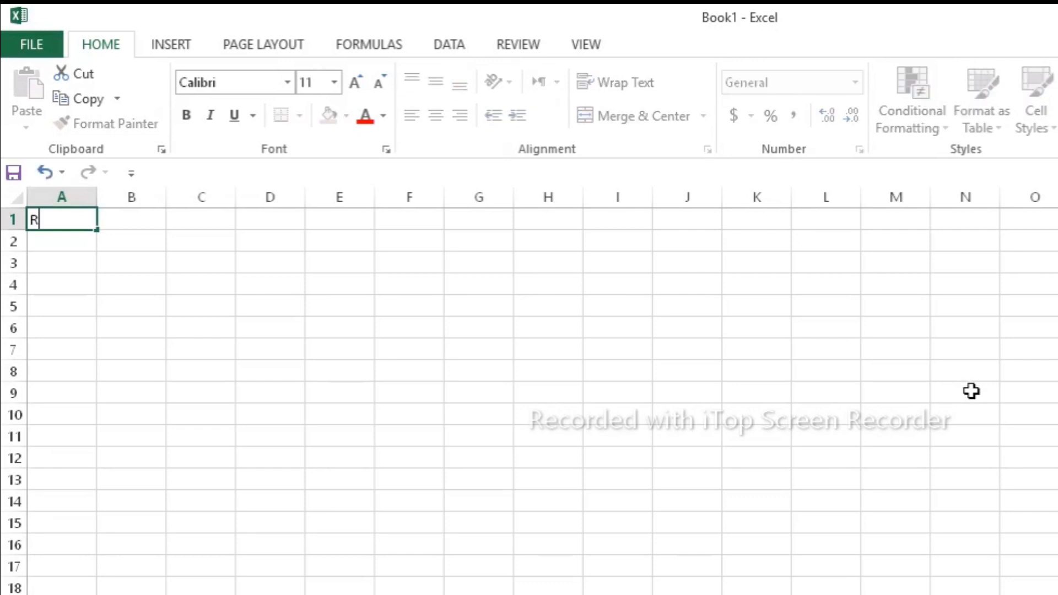
type("ul")
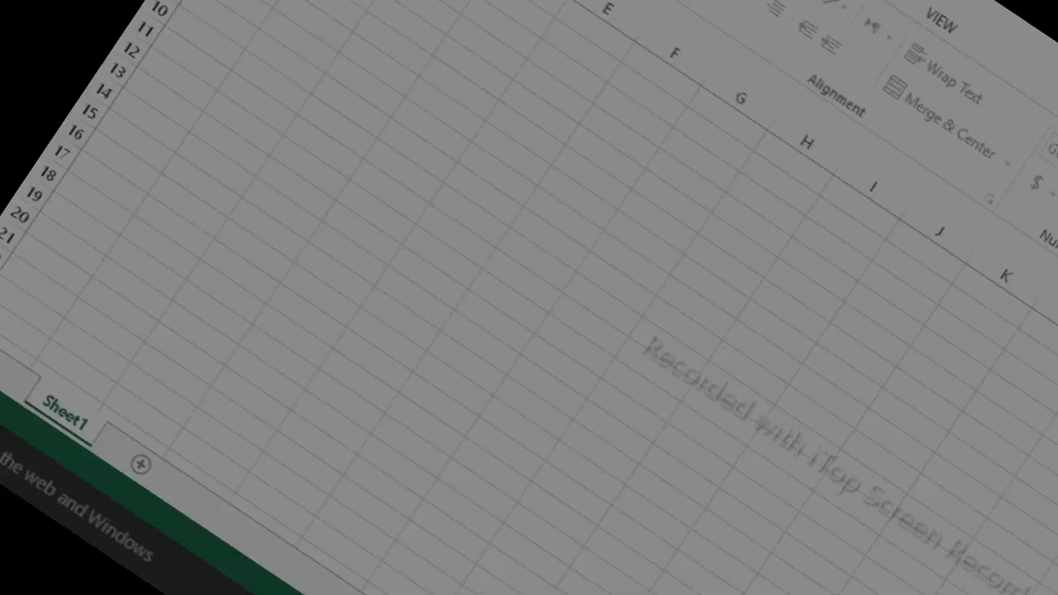
type("t sheet")
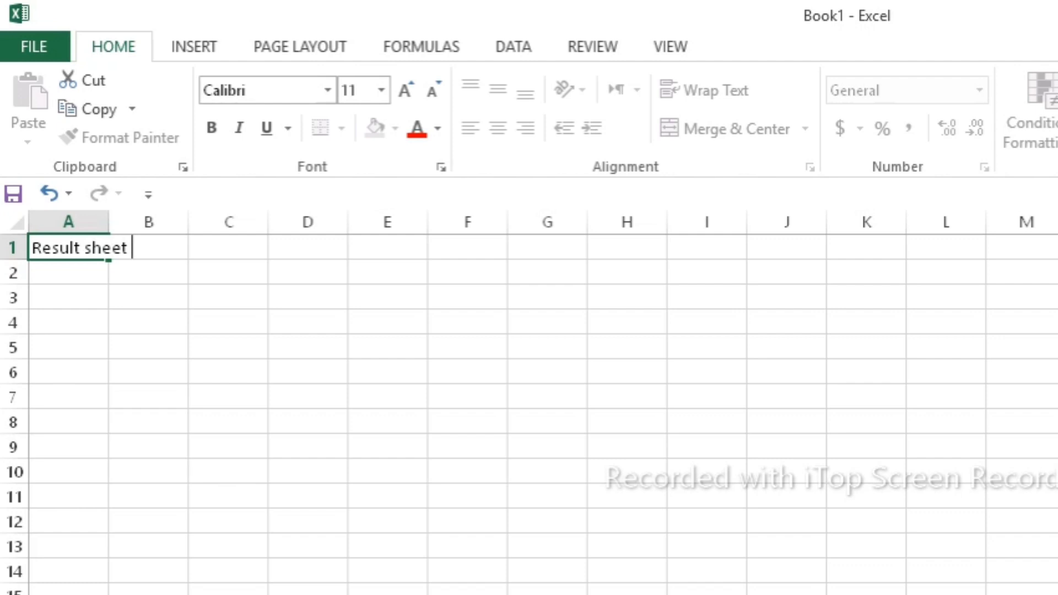
type(" Annual E")
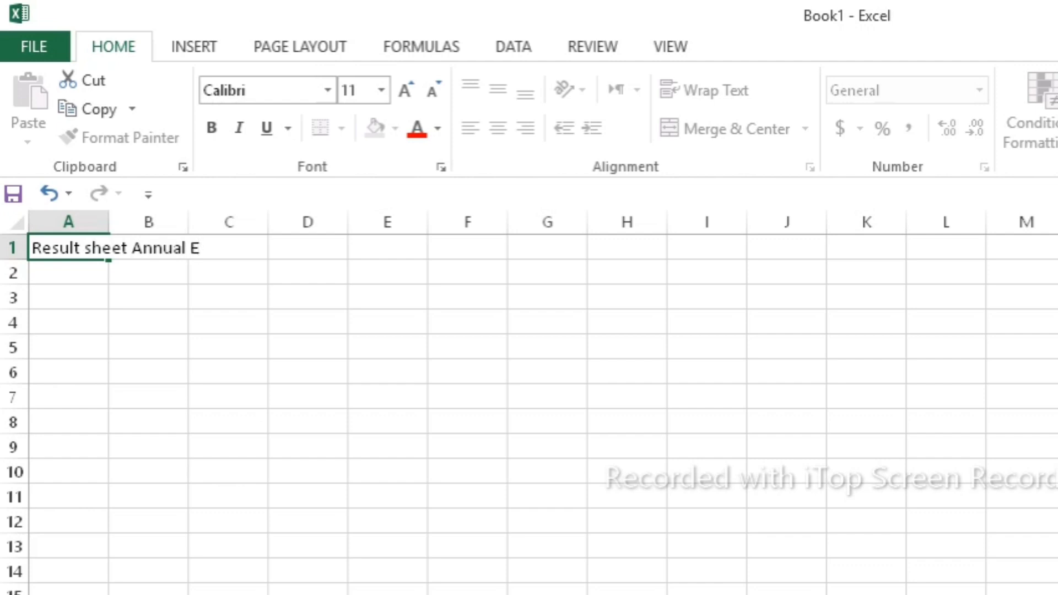
type("xamina")
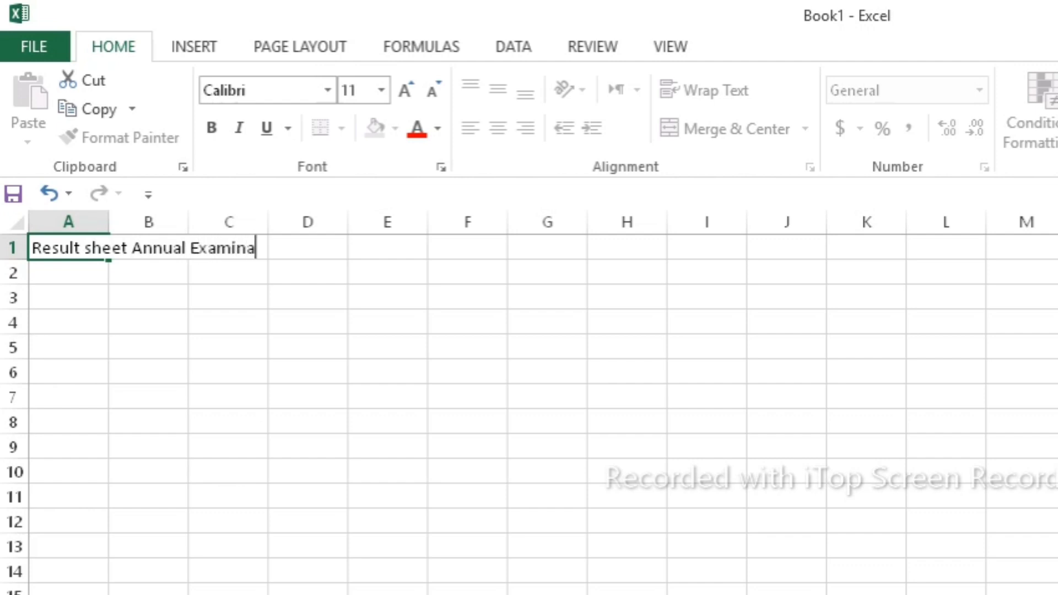
type("tion 20")
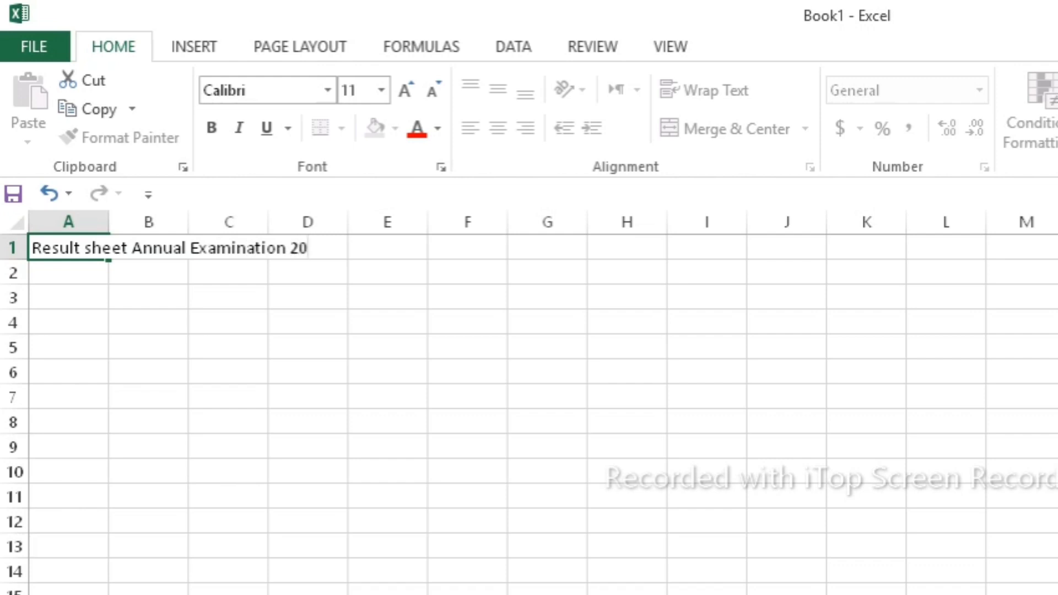
type("23")
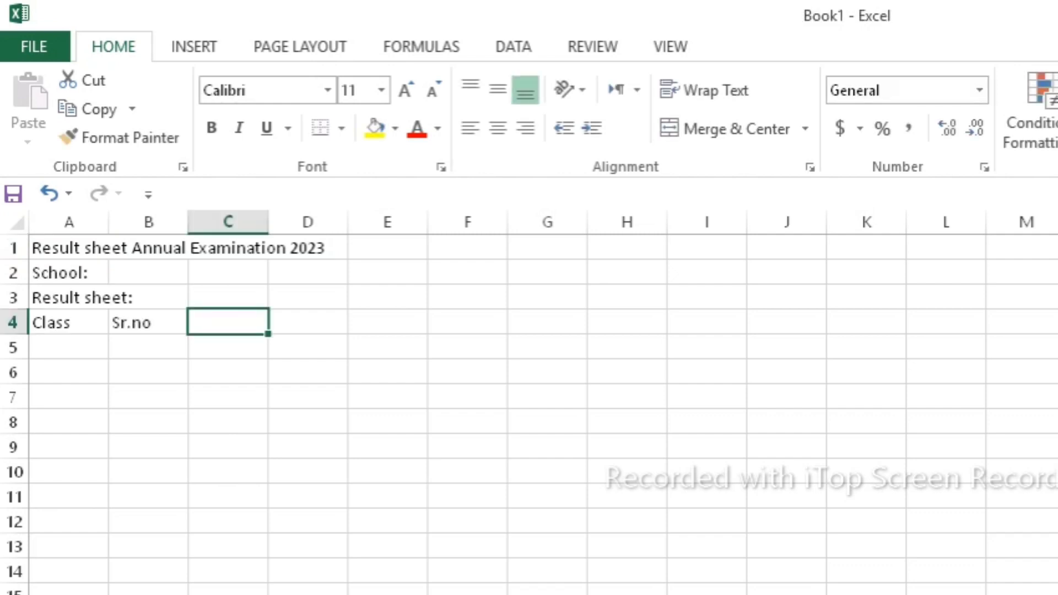
Enter the headings "Student Name" in cell C4 and "Subject" in cell D4
type("Stu")
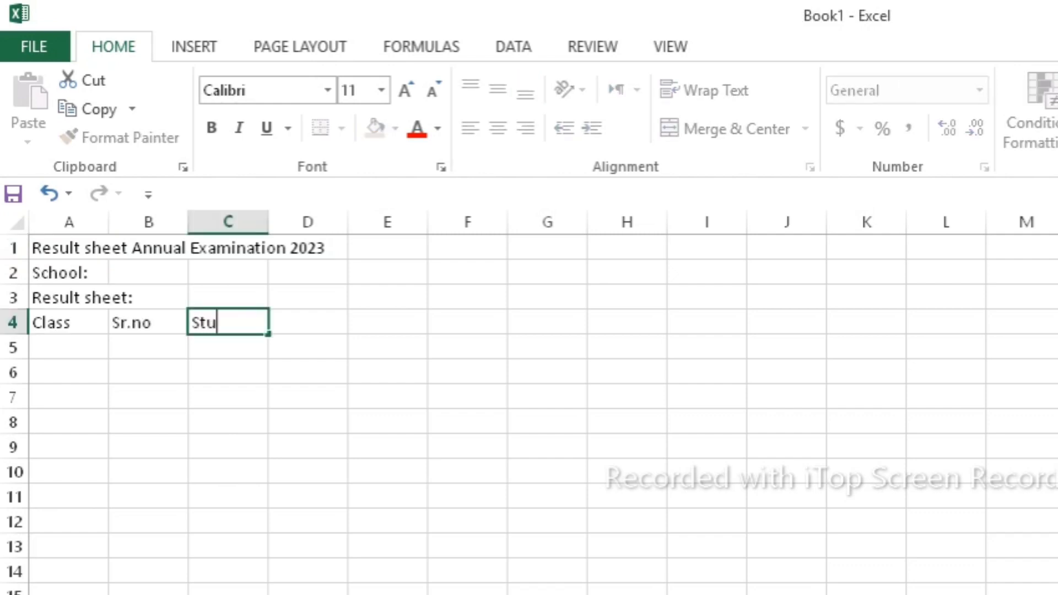
type("dent Name")
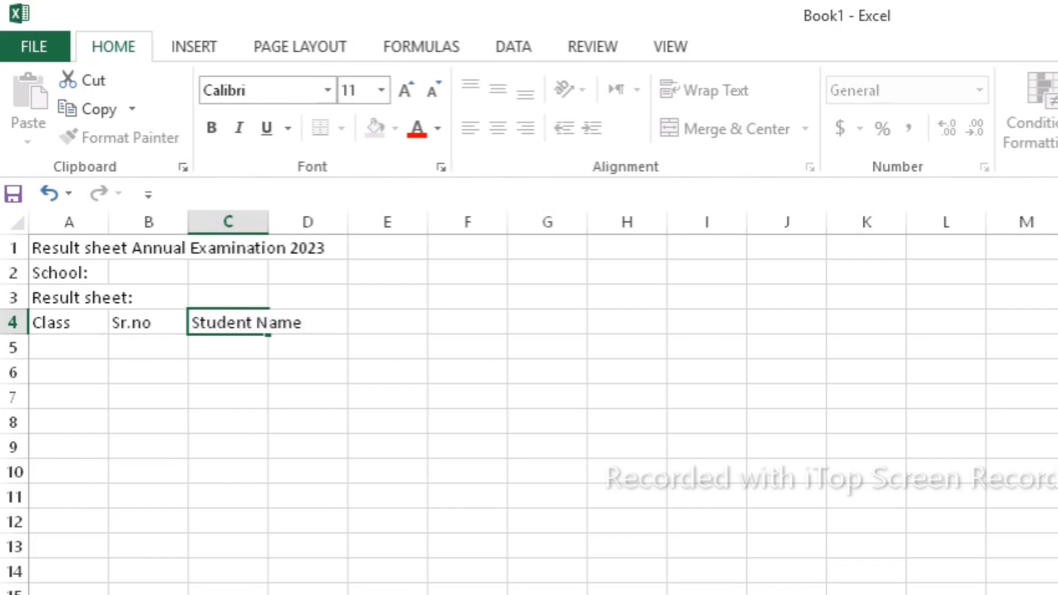
key("Tab")
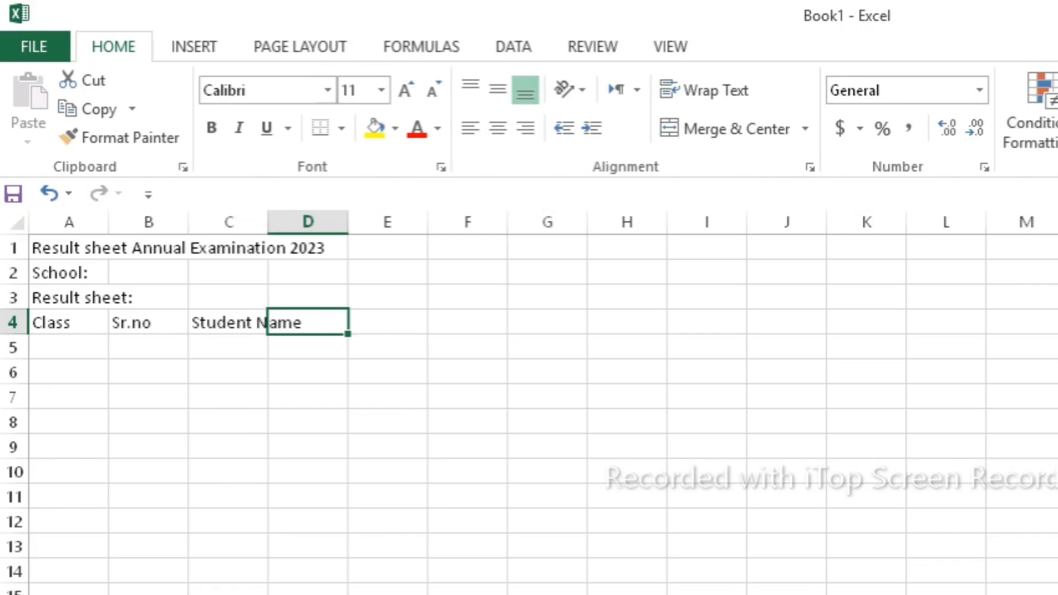
type("Su")
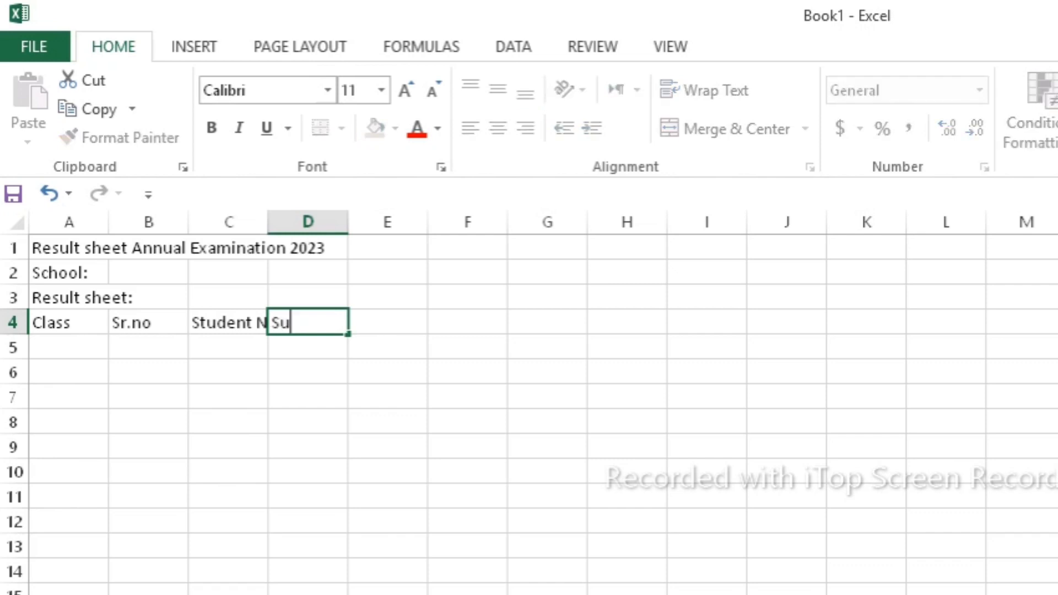
type("bject")
key("Return")
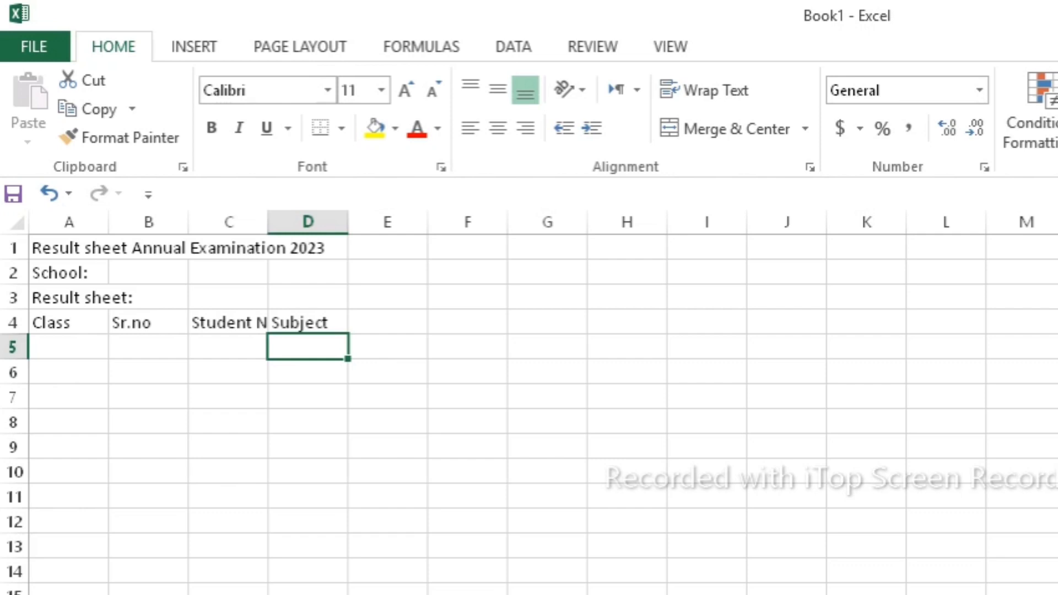
Enter the subject Urdu in cell D5 with the marks 100 beside it in E5
type("Urd")
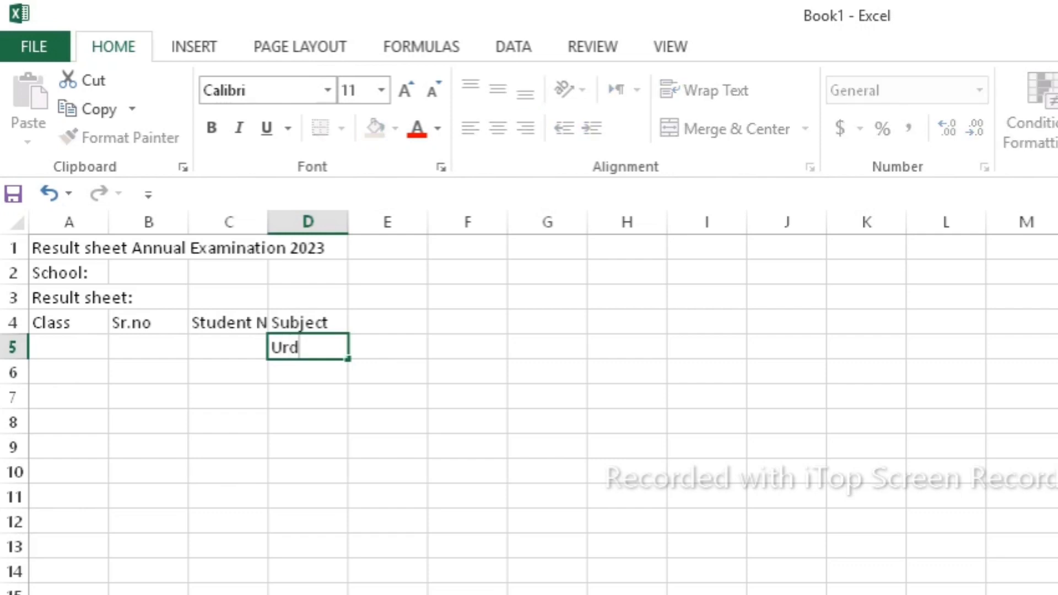
type("u")
key("Tab")
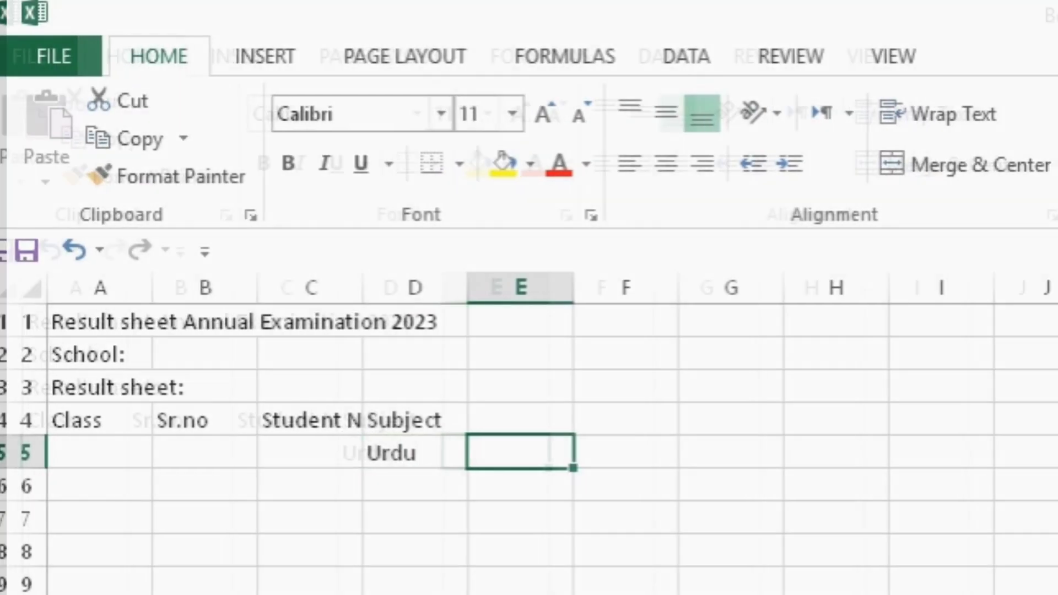
left_click(403, 452)
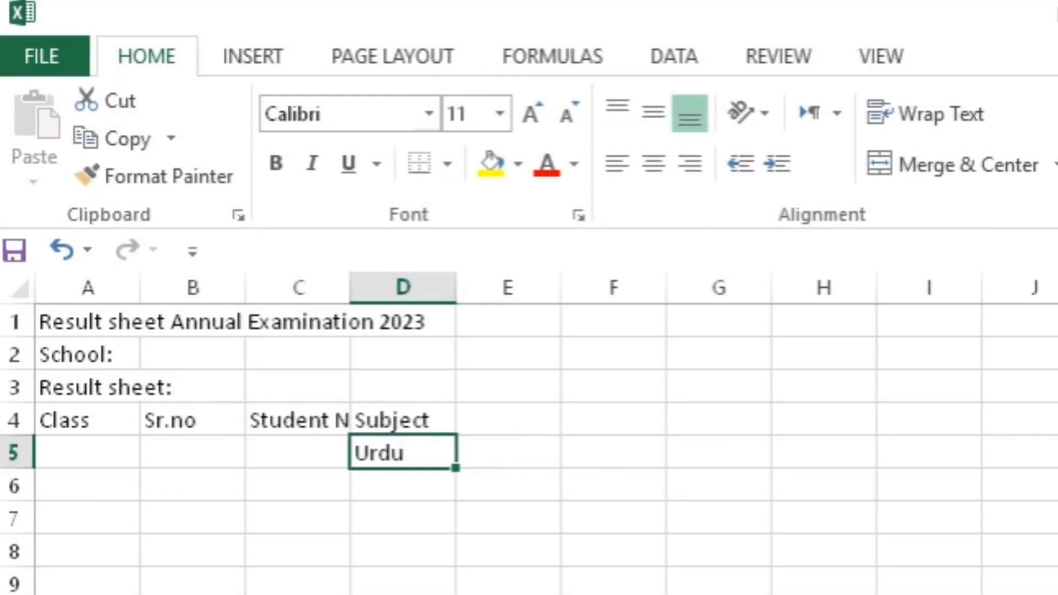
key("Right")
key("Left")
key("Right")
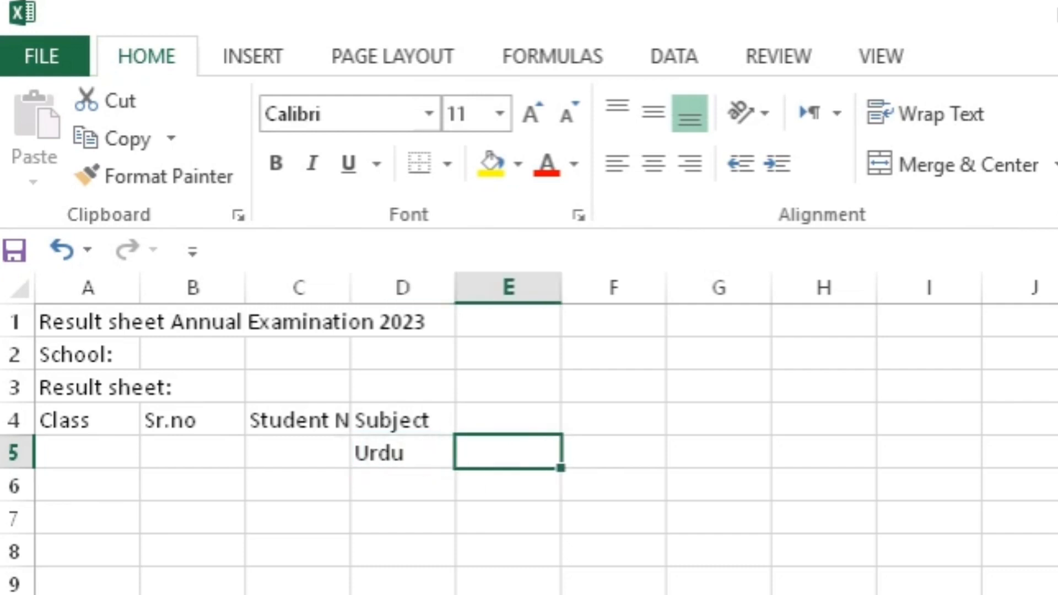
type("100")
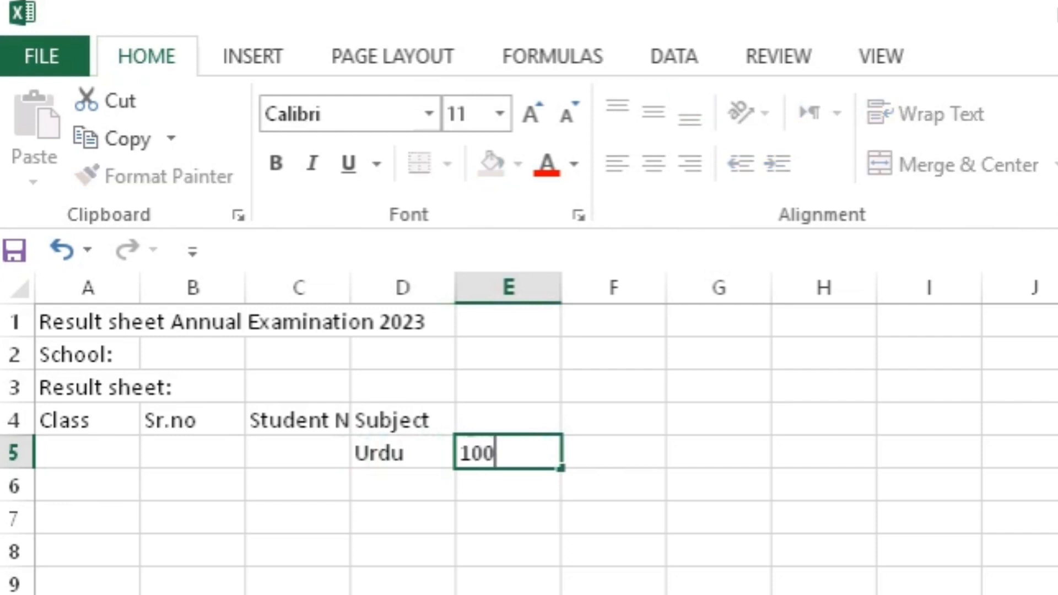
key("Right")
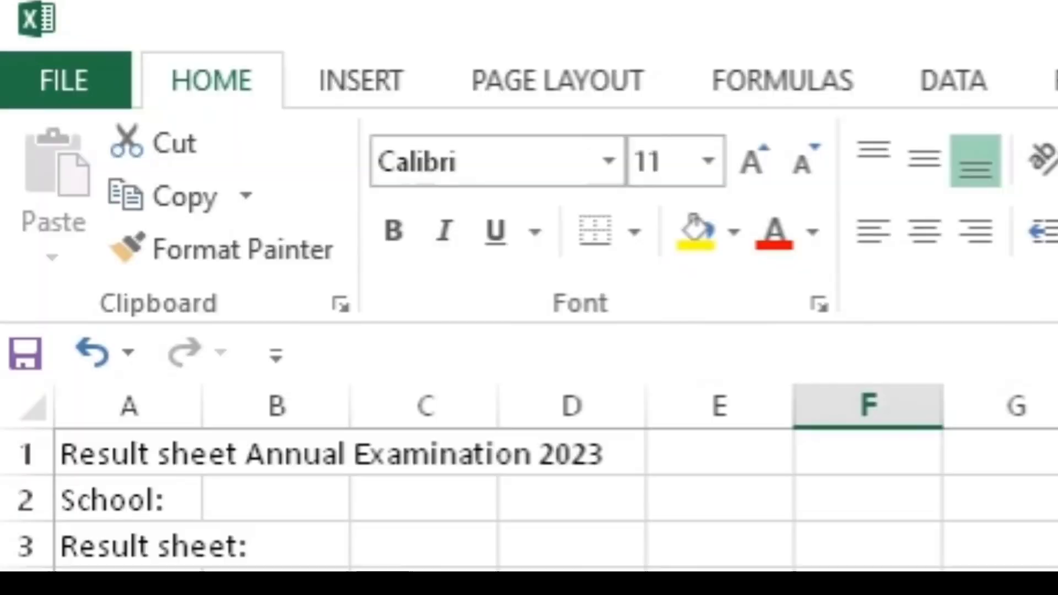
Enter the subject English in cell F5 with the marks 100 beside it in G5
type("8")
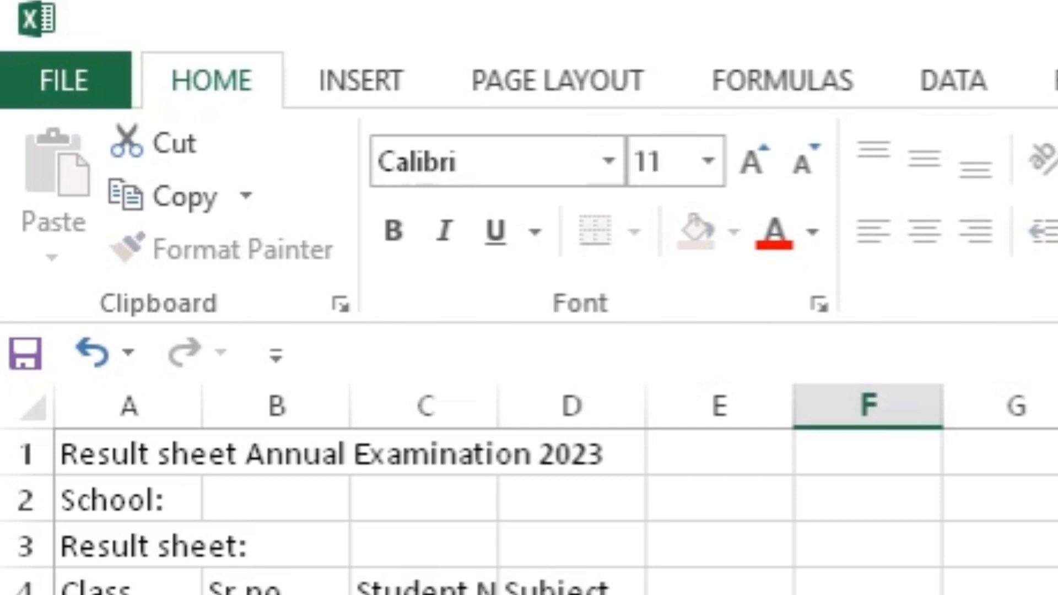
key("Tab")
type("S")
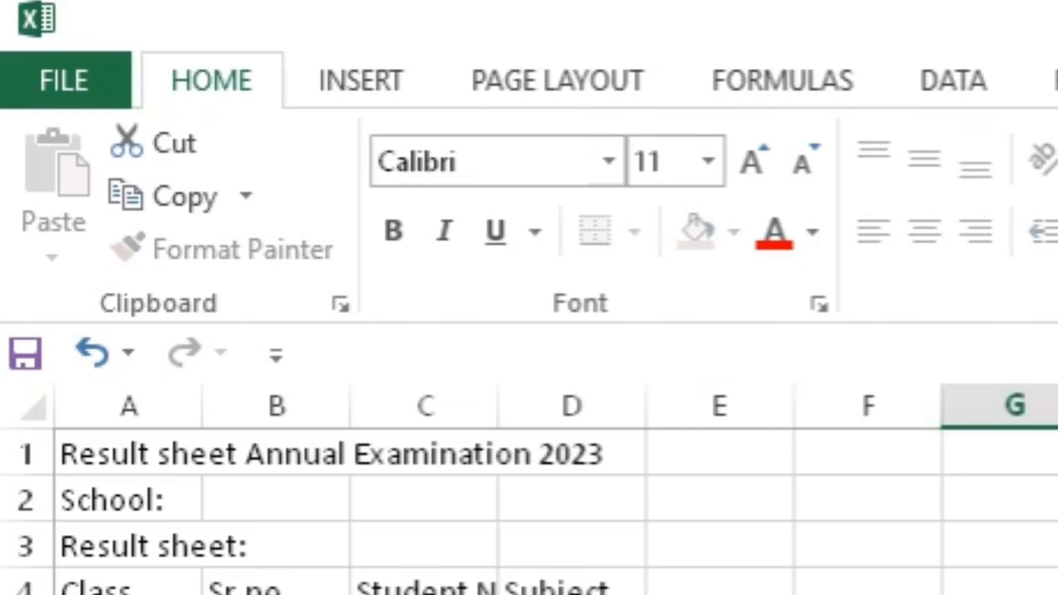
key("Tab")
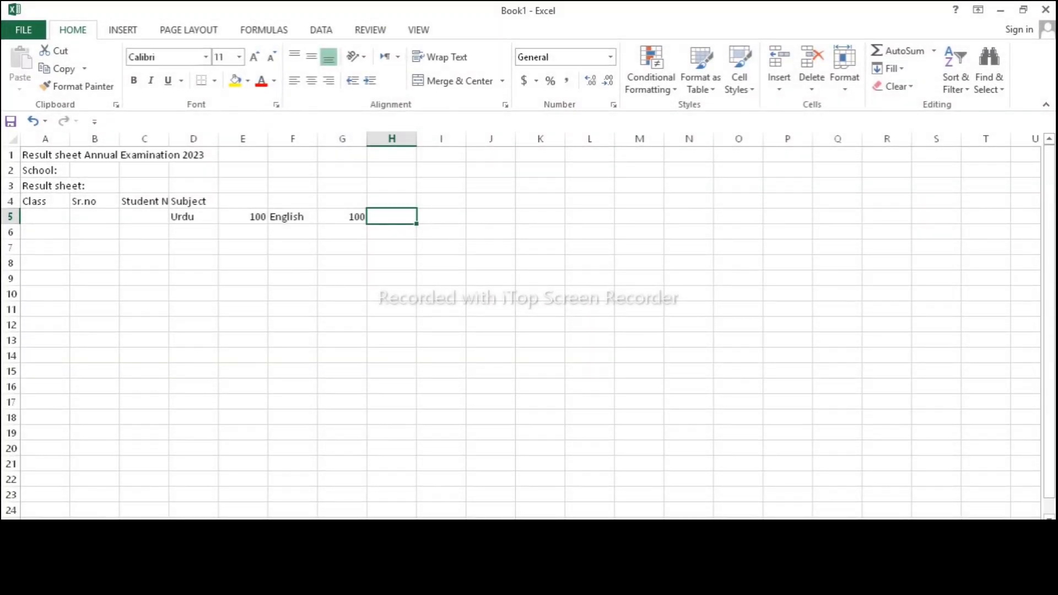
Enter the subjects Math, G.Knowledge and Islymat in cells H5, I5 and J5
type("Math")
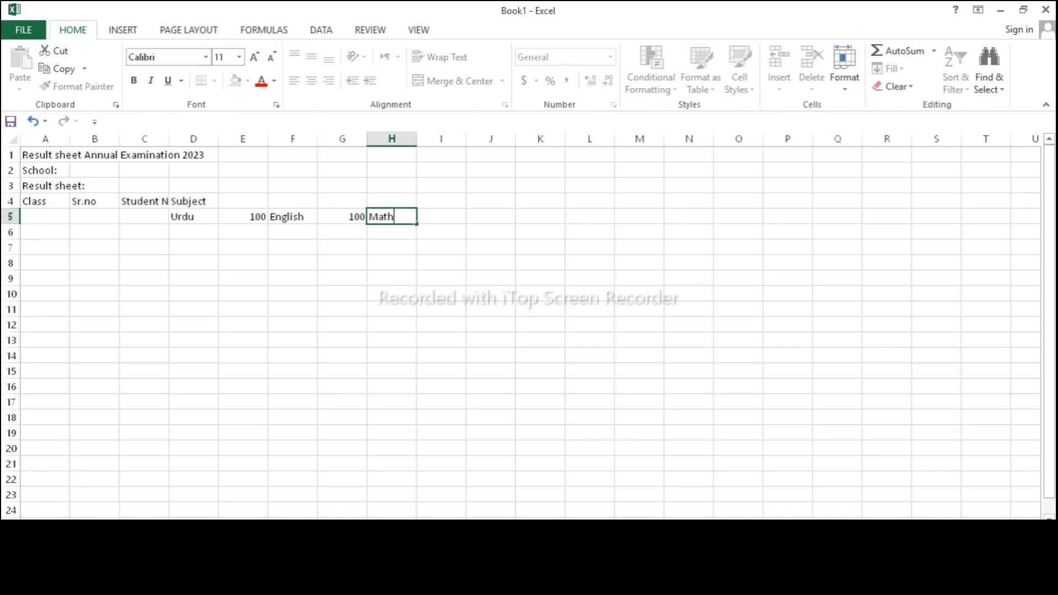
key("Tab")
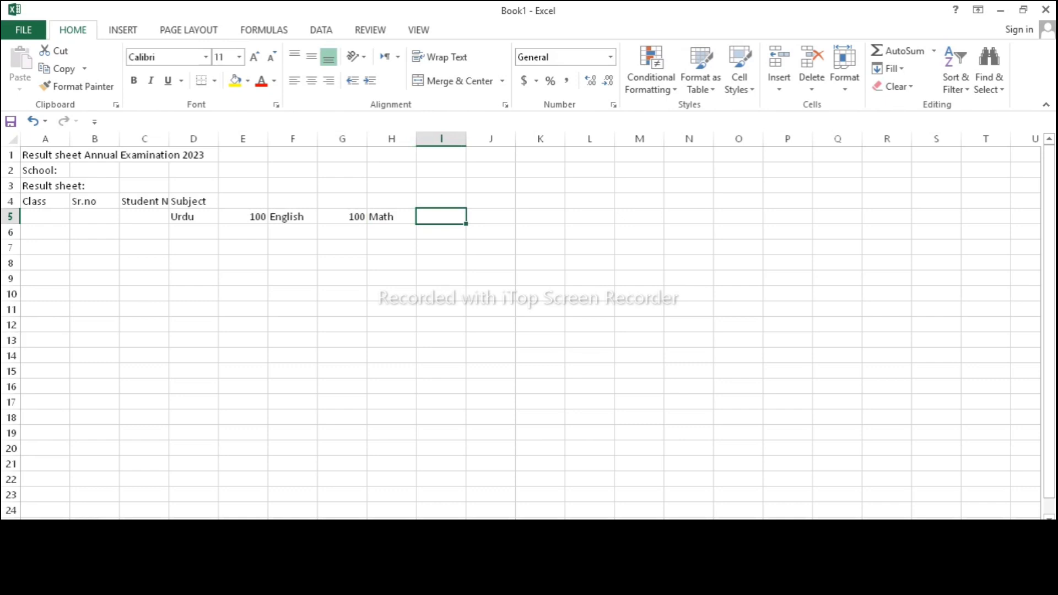
type("G")
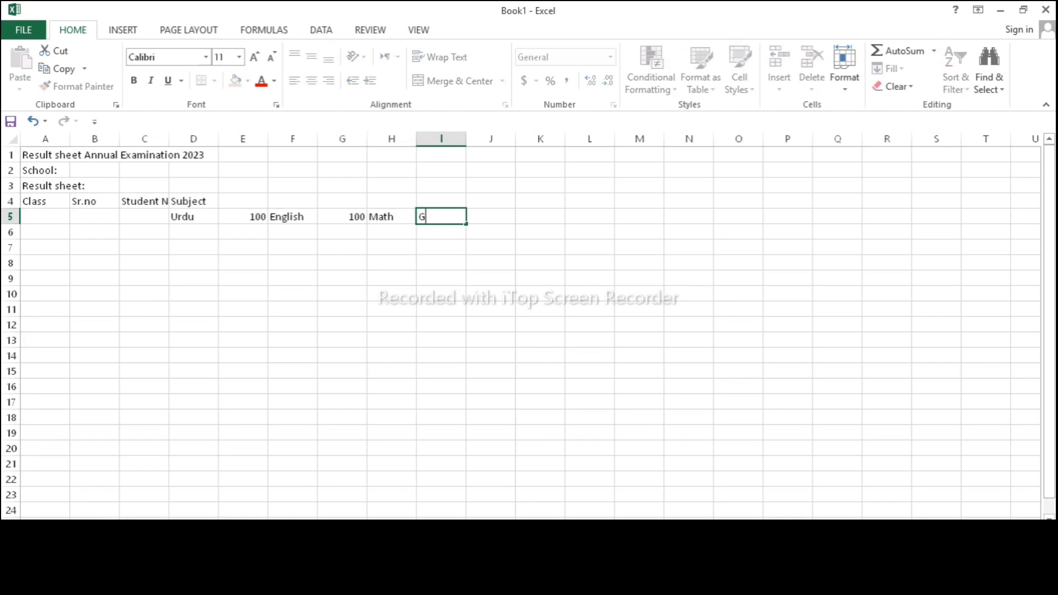
type(".Knowledge")
key("Tab")
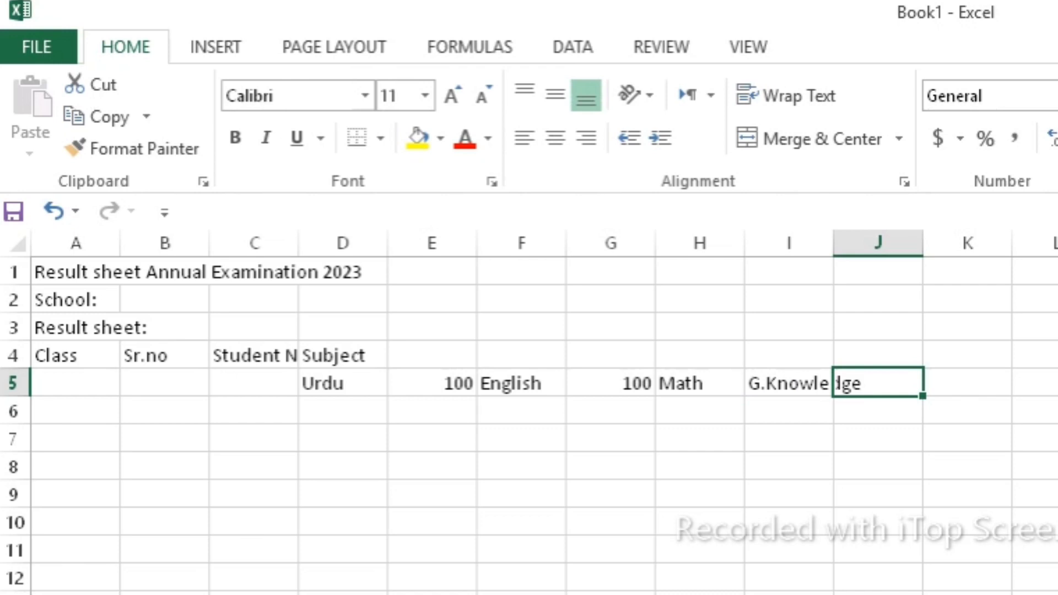
type("Isl")
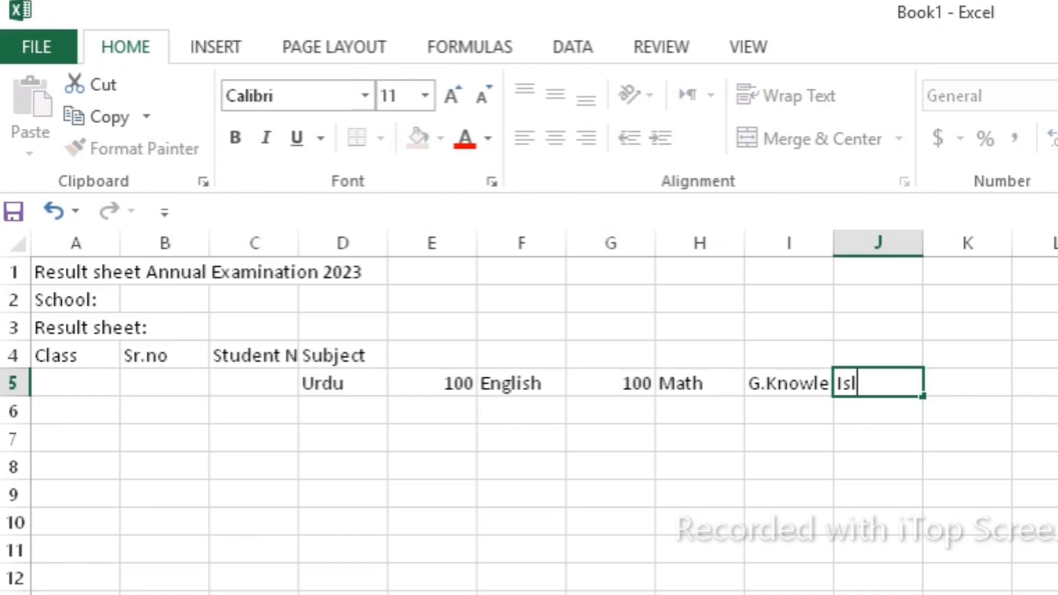
type("ymat")
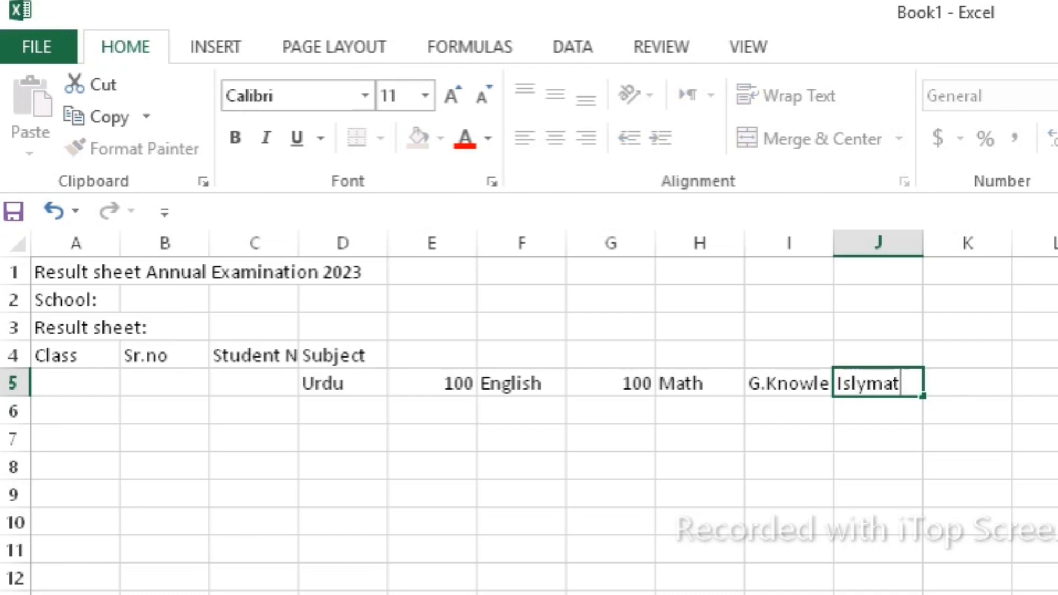
key("Tab")
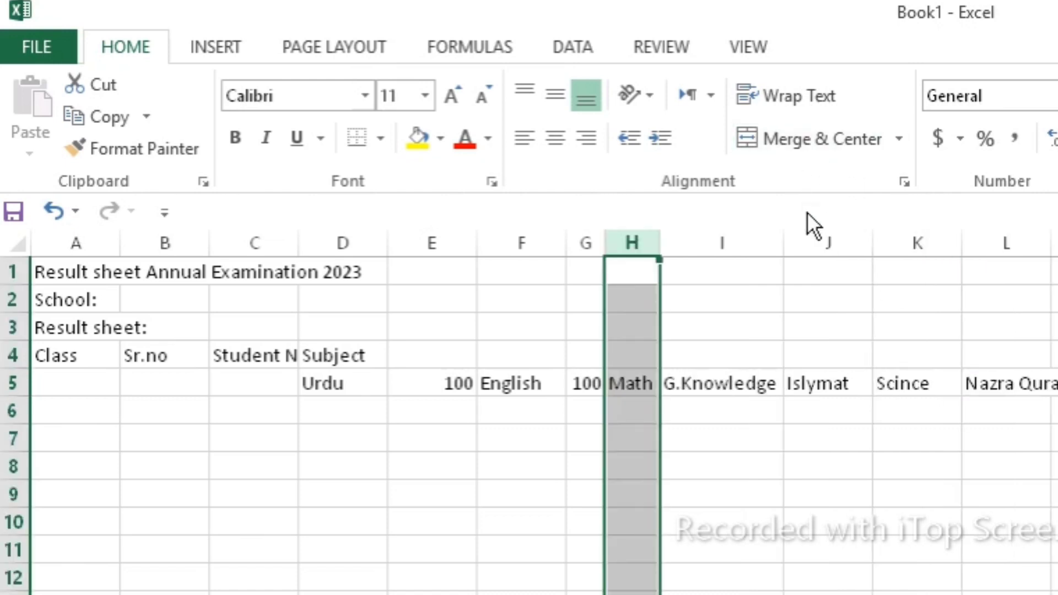
Auto-fit the widths of columns J and K to the subject names Islymat and Scince
double_click(870, 242)
left_click(870, 242)
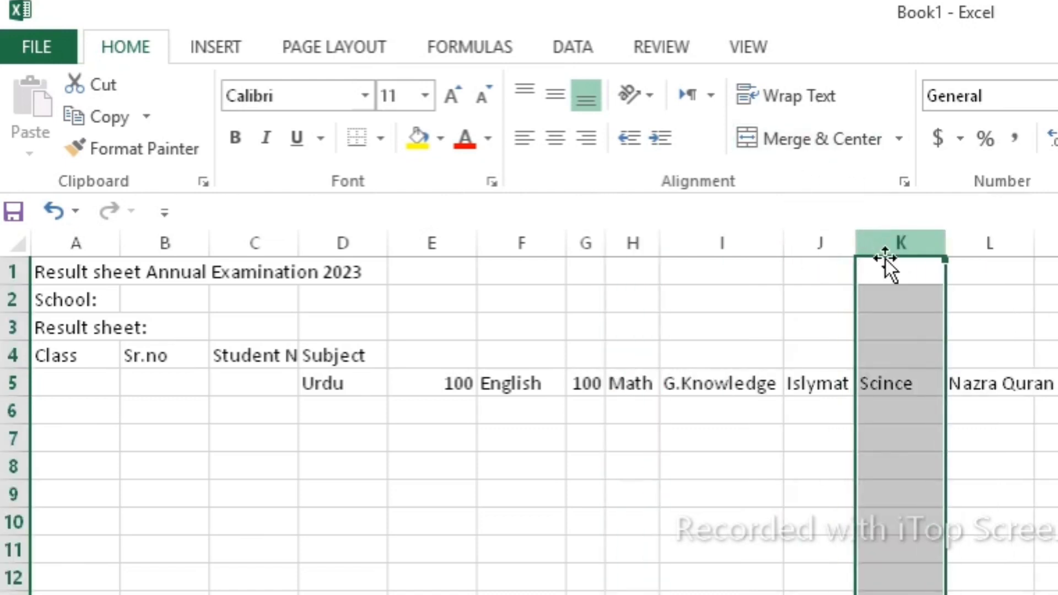
double_click(944, 242)
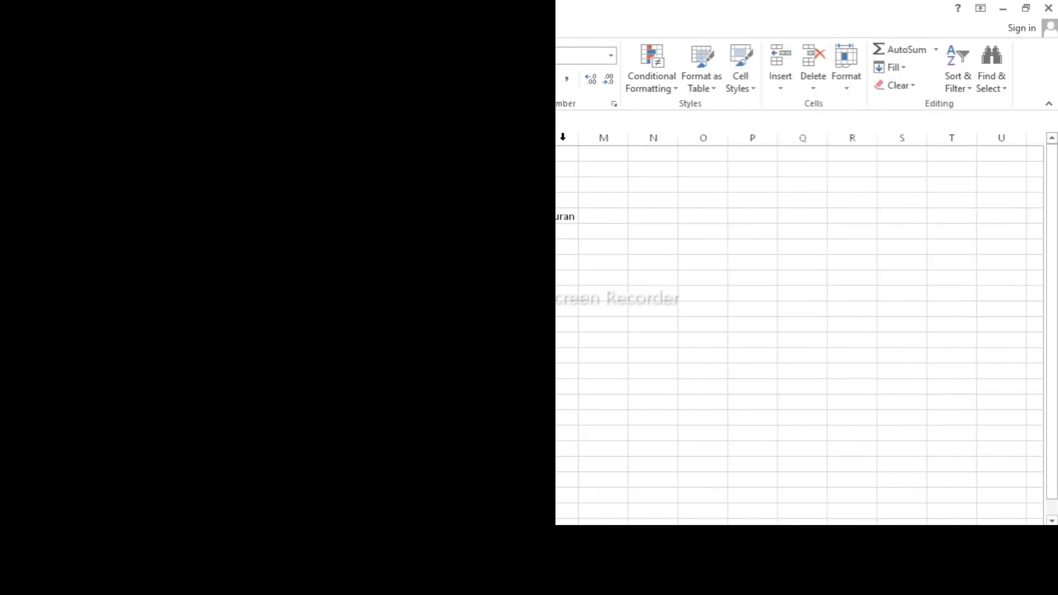
Insert a blank column between the Math and G.Knowledge columns
left_click_drag(333, 309, 353, 308)
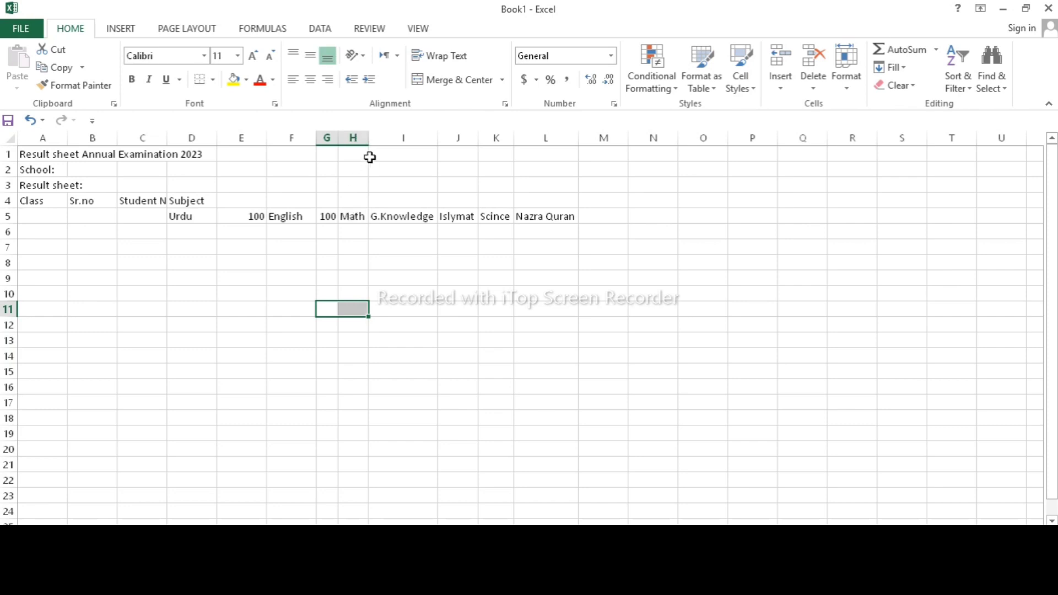
left_click(377, 137)
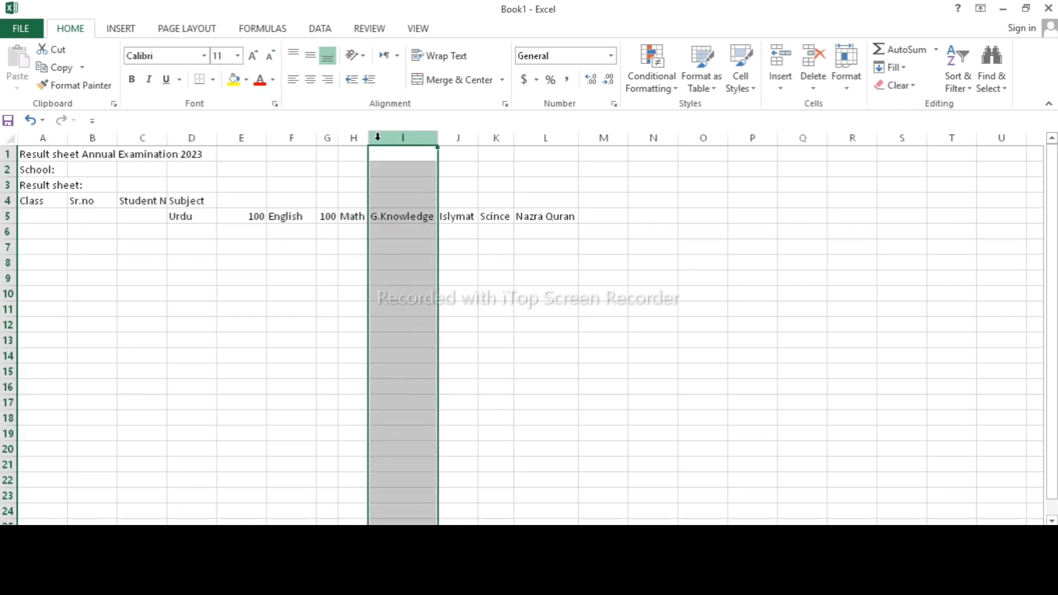
right_click(377, 137)
left_click(428, 250)
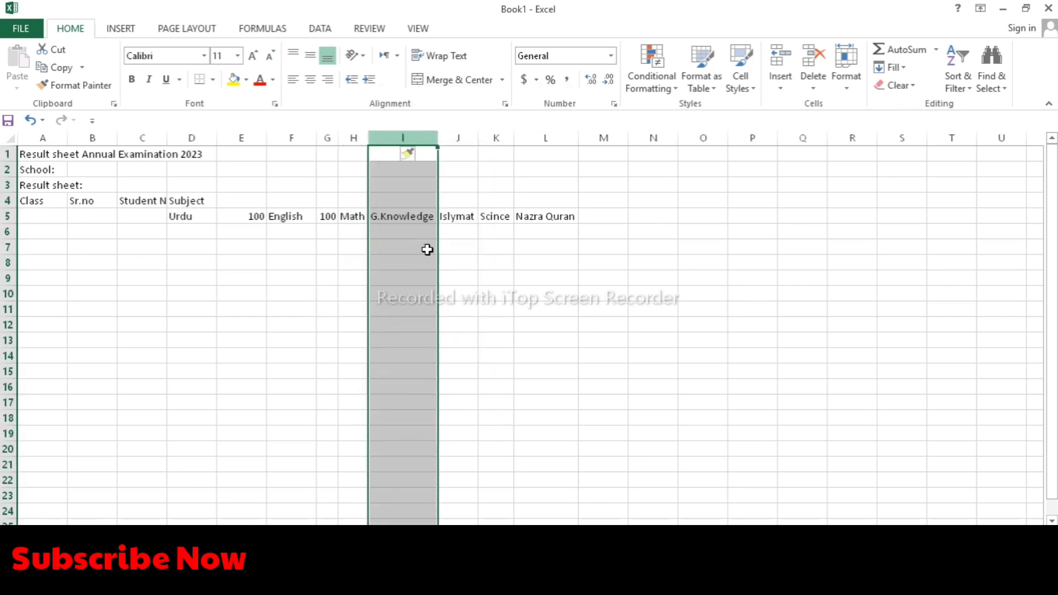
left_click(457, 141)
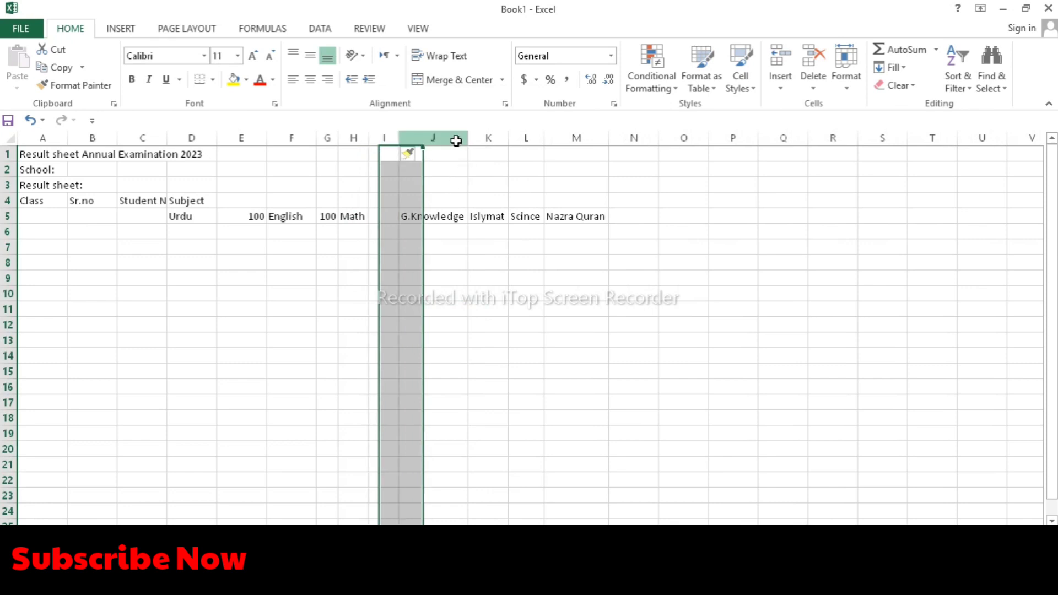
right_click(457, 141)
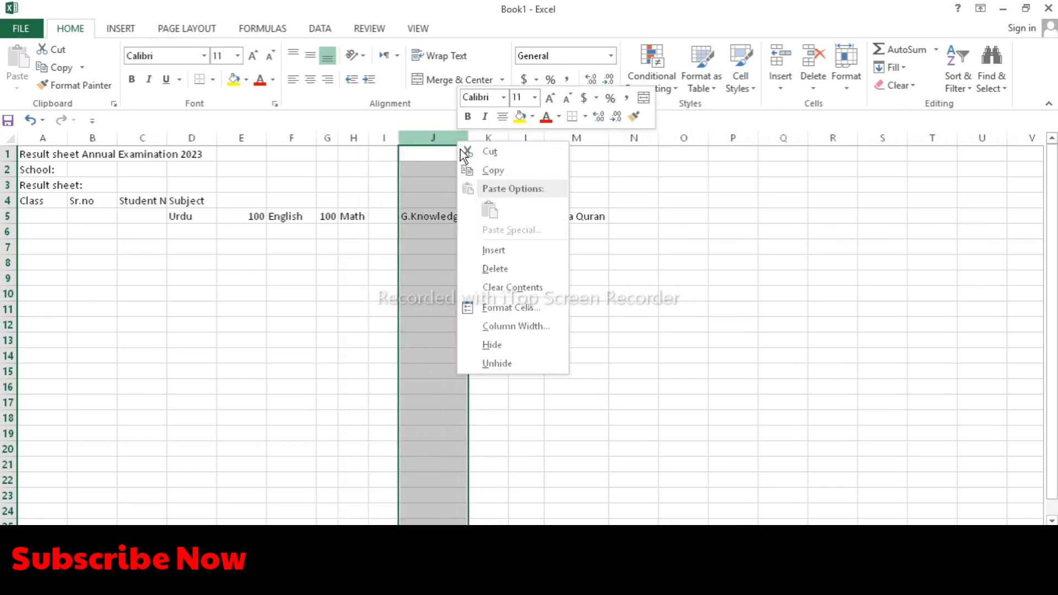
left_click(493, 251)
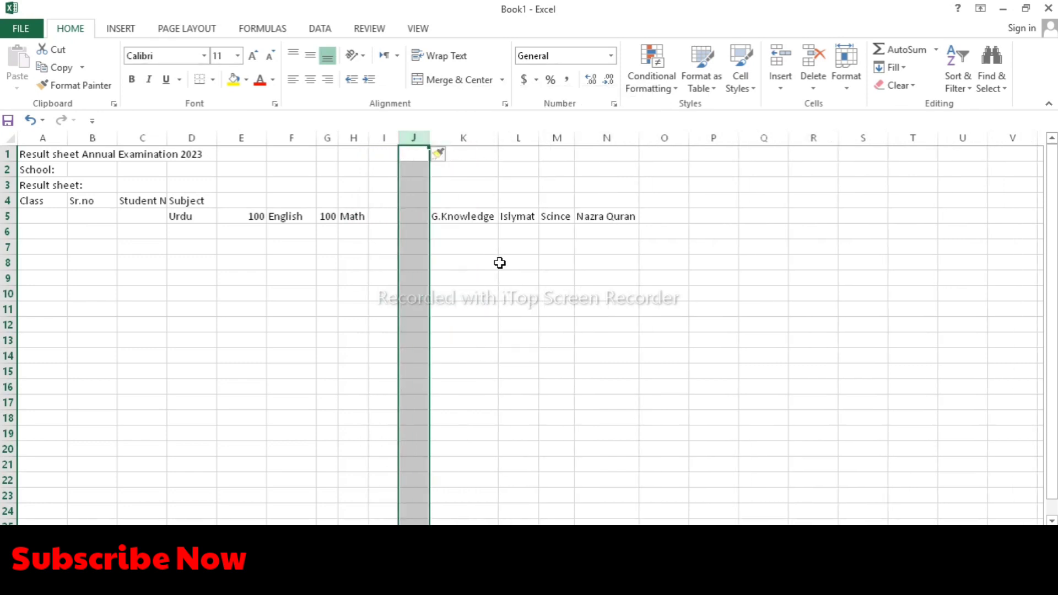
key("ctrl+z")
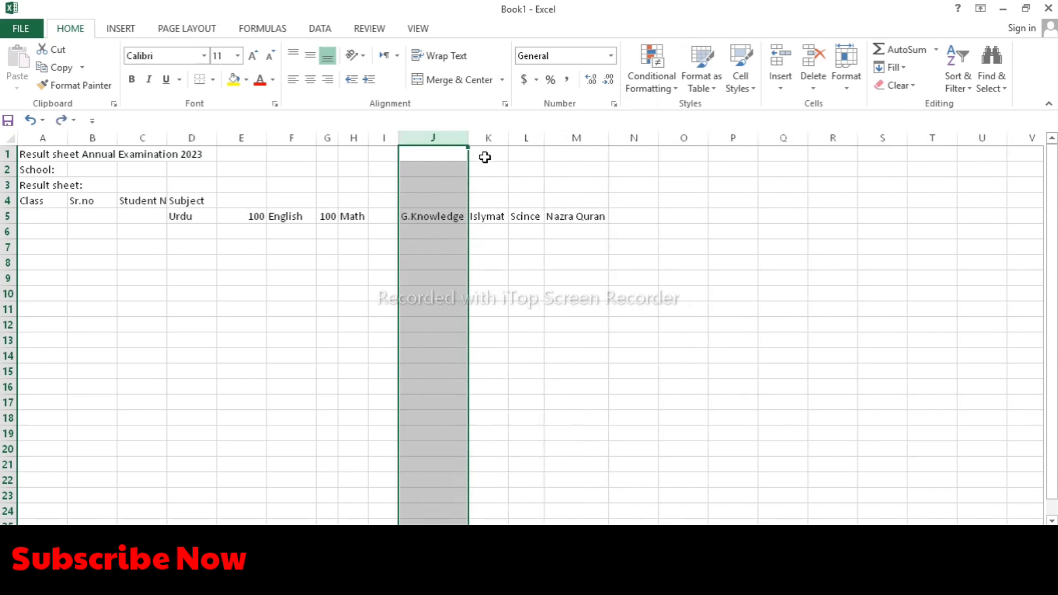
Insert a blank column between the G.Knowledge and Islymat columns
left_click(485, 157)
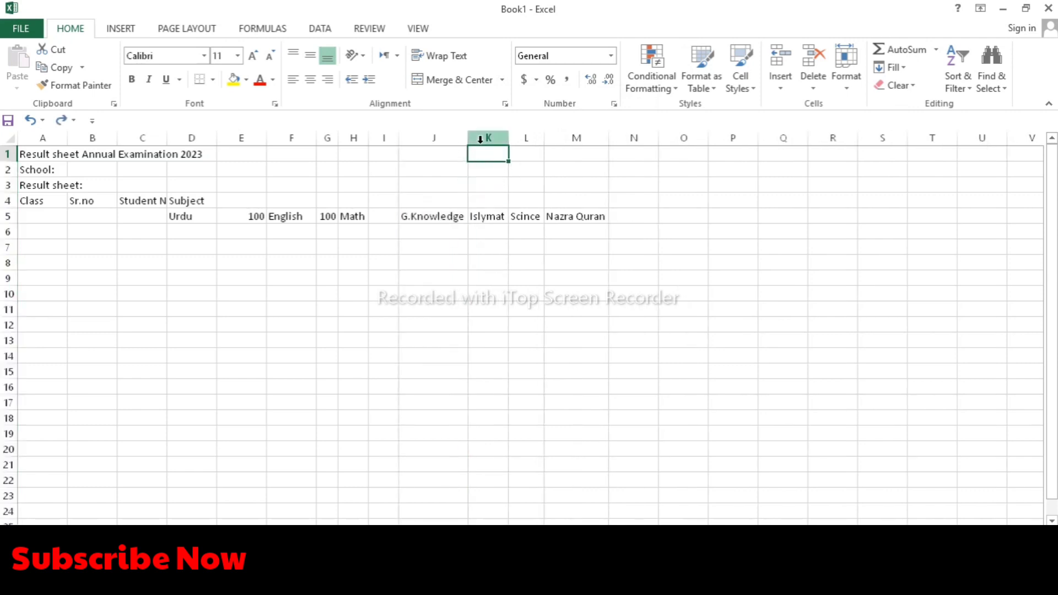
left_click(480, 137)
right_click(481, 139)
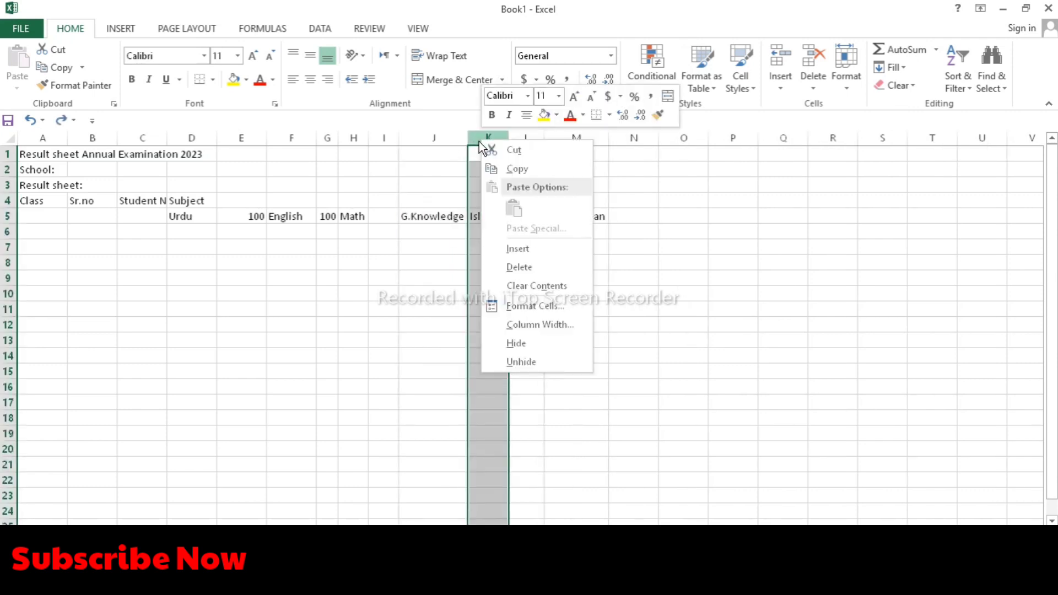
left_click(518, 249)
left_click(562, 168)
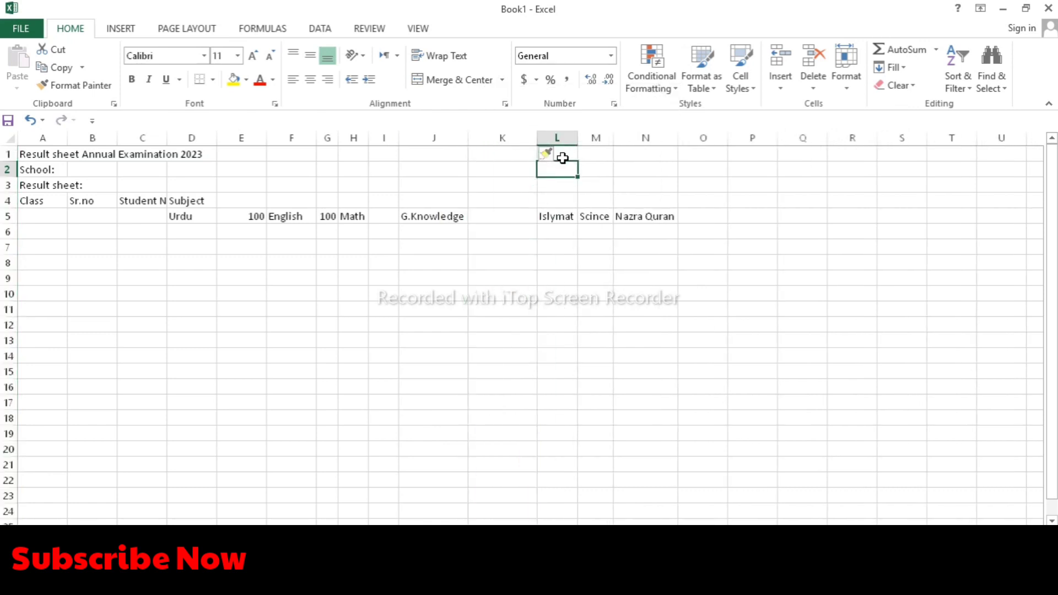
left_click(559, 138)
right_click(560, 140)
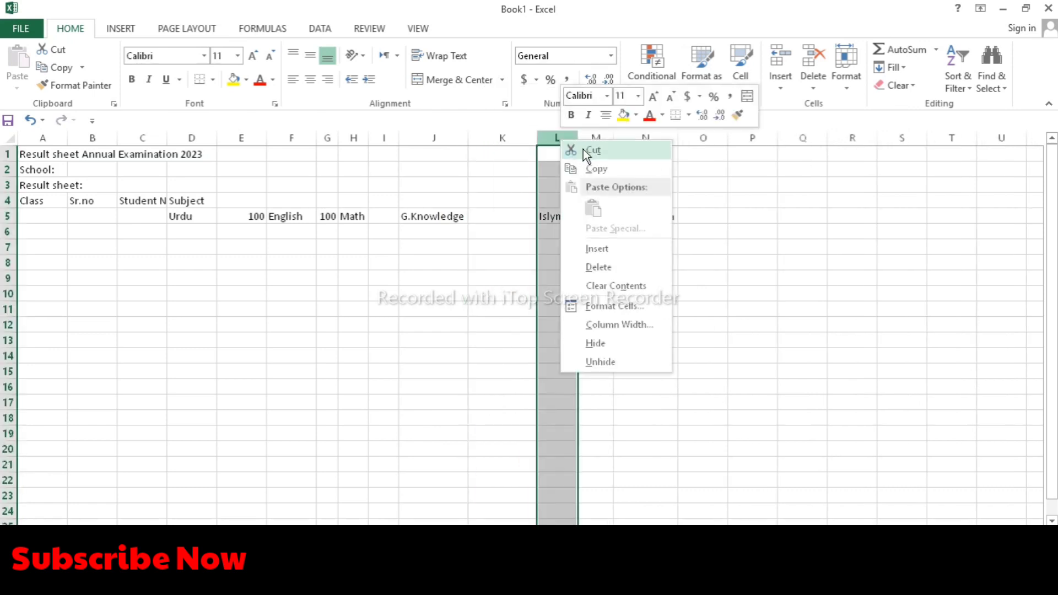
left_click(600, 248)
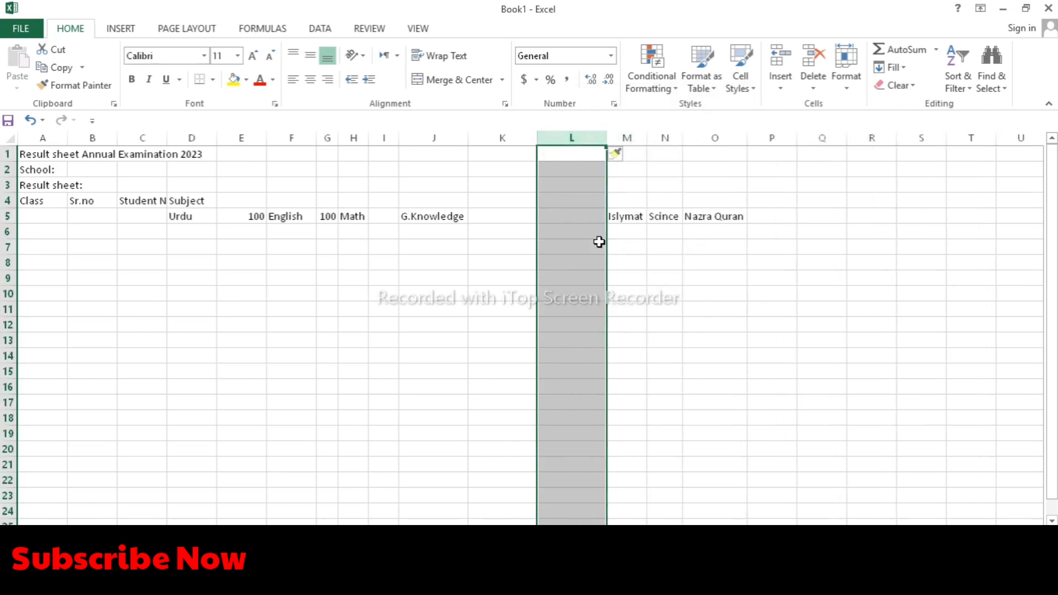
key("ctrl+z")
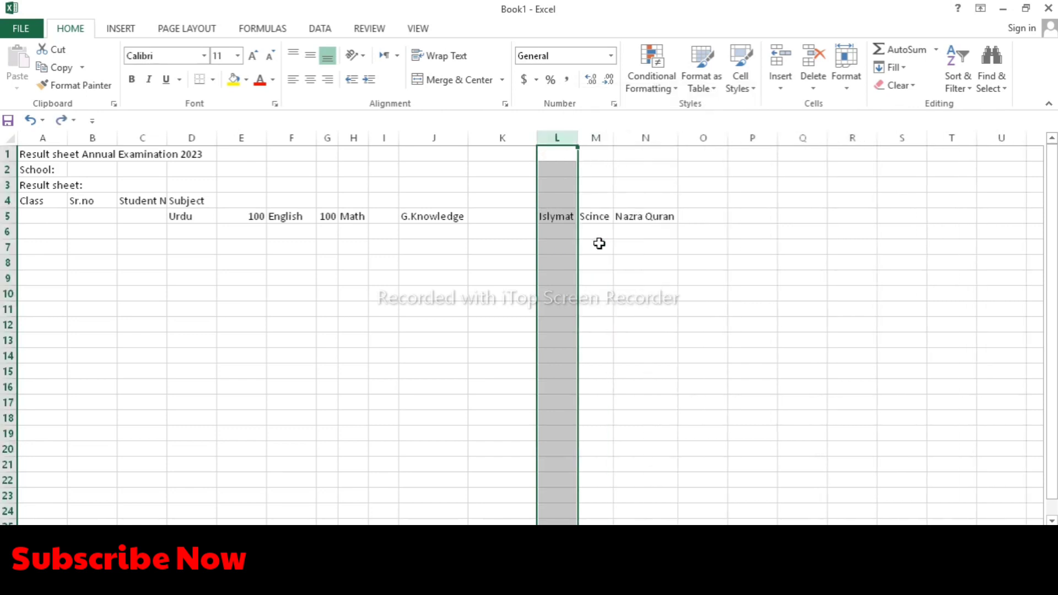
Insert a blank column between Islymat and Scince and another between Scince and Nazra Quran
left_click(593, 138)
right_click(593, 138)
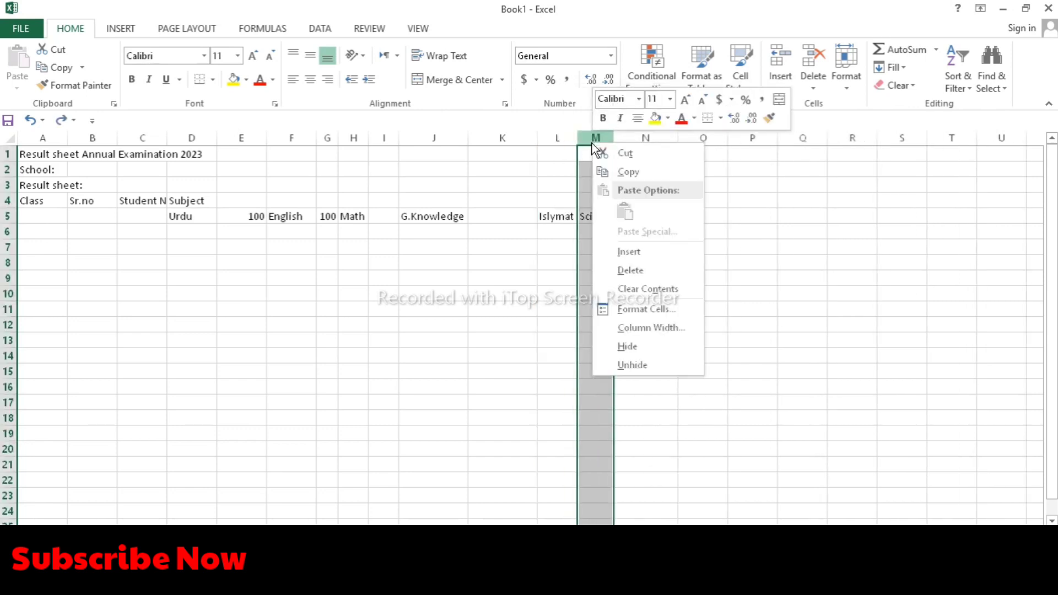
left_click(641, 253)
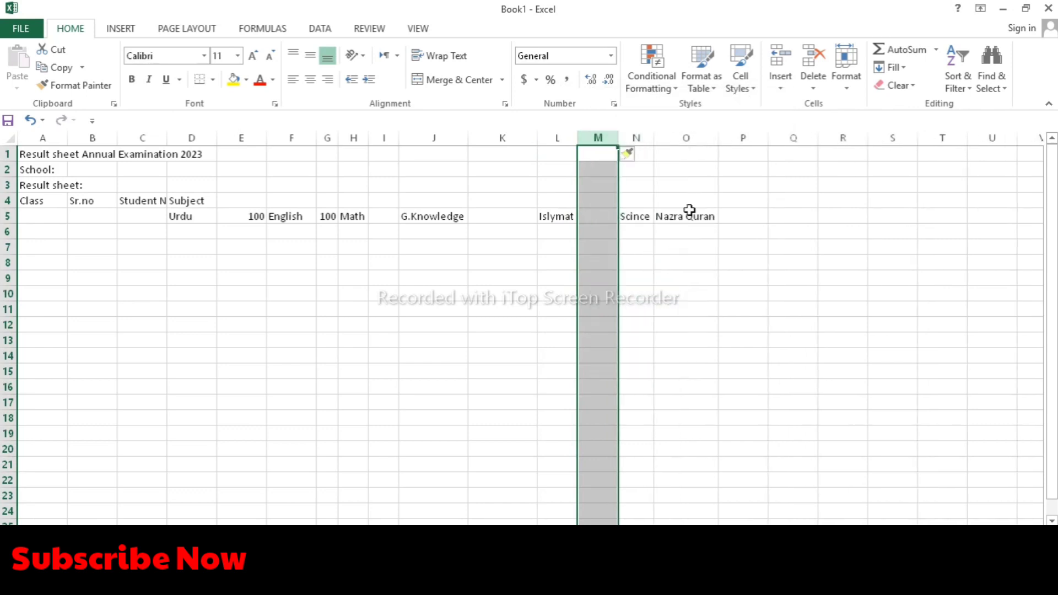
right_click(679, 139)
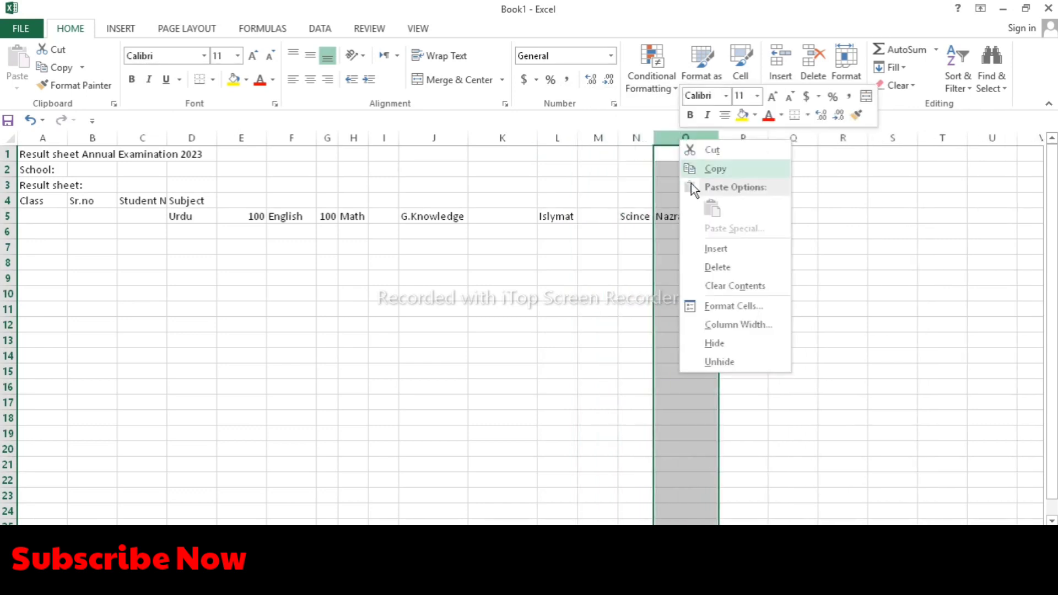
left_click(709, 249)
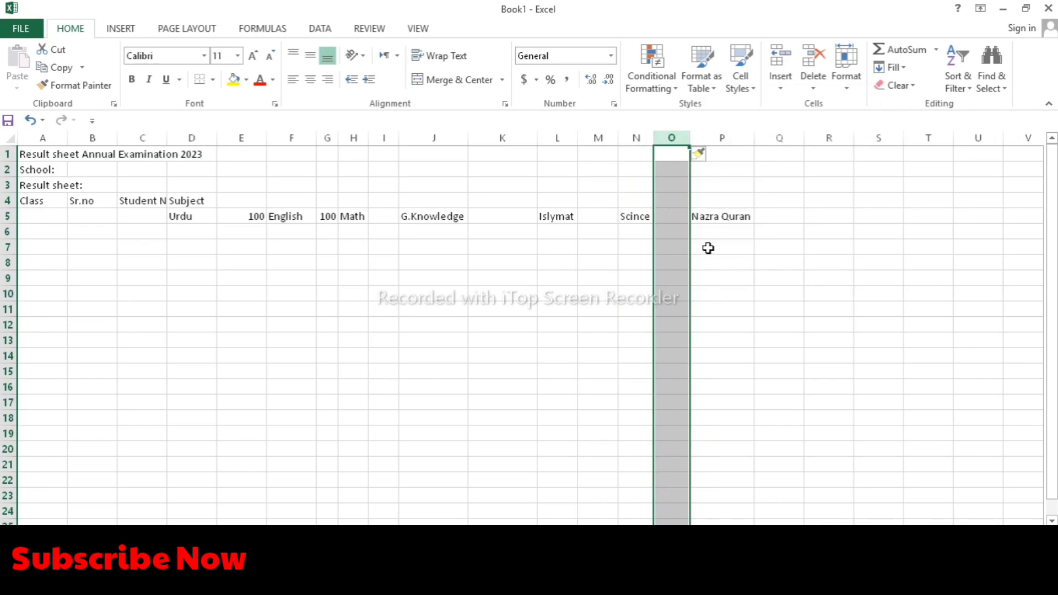
Save the workbook in the Desktop folder under the file name Result Sheet
key("ctrl+s")
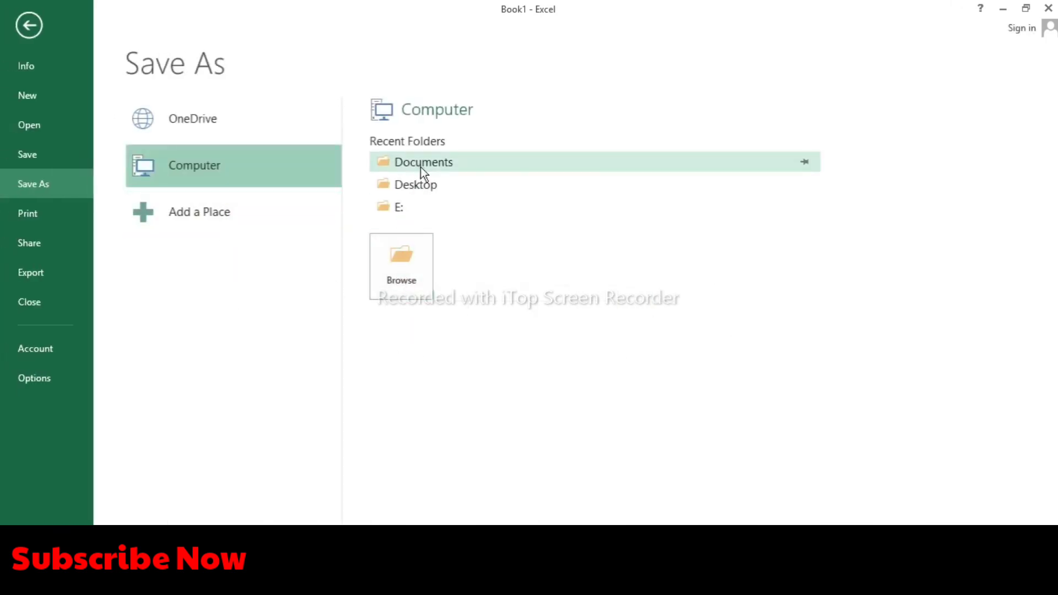
left_click(428, 187)
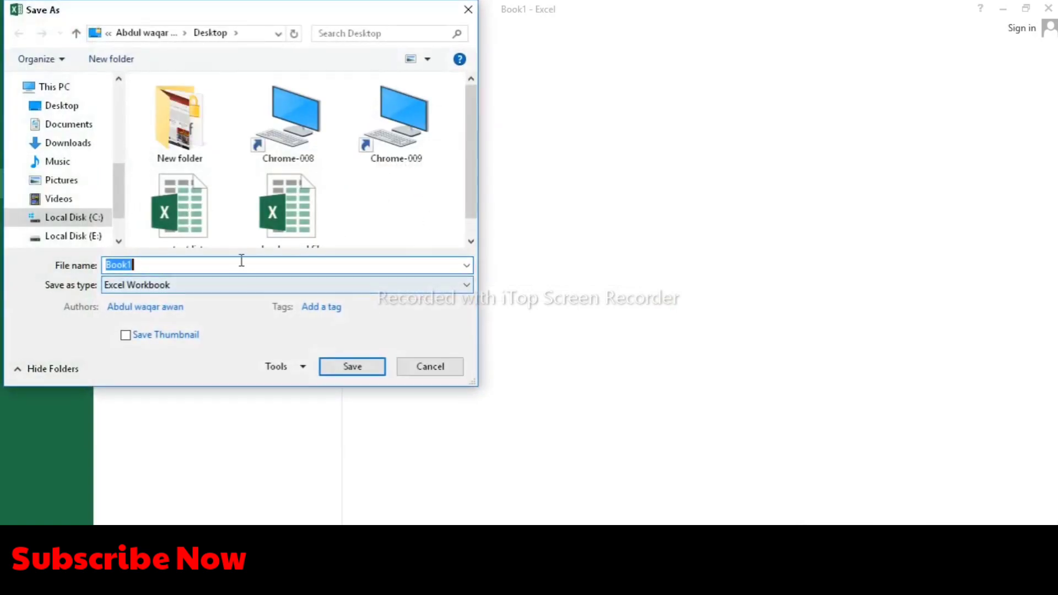
left_click(242, 261)
key("BackSpace")
key("BackSpace")
key("BackSpace")
key("BackSpace")
key("BackSpace")
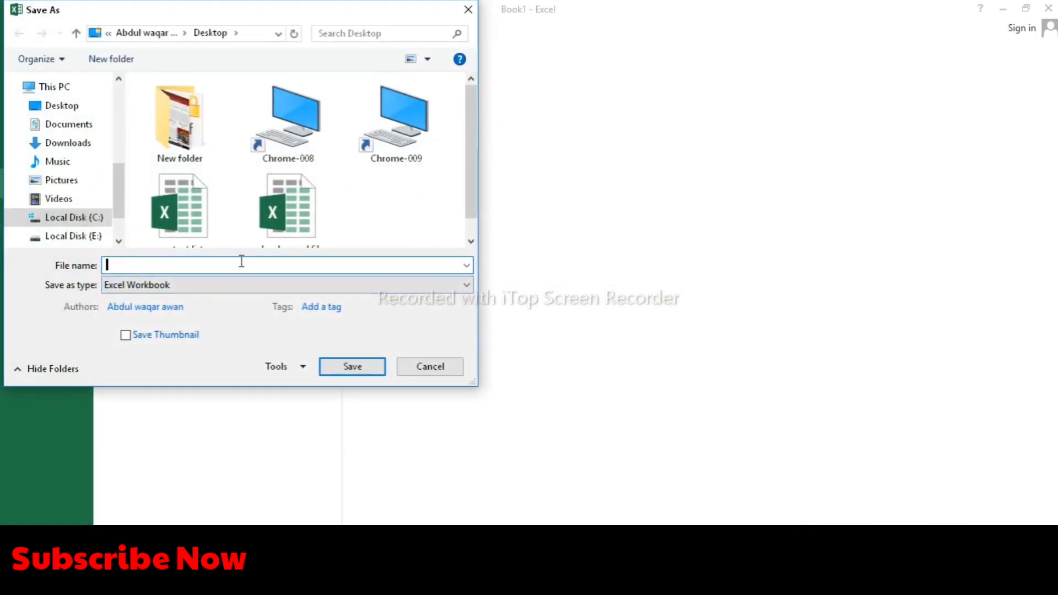
type("Result Sheet")
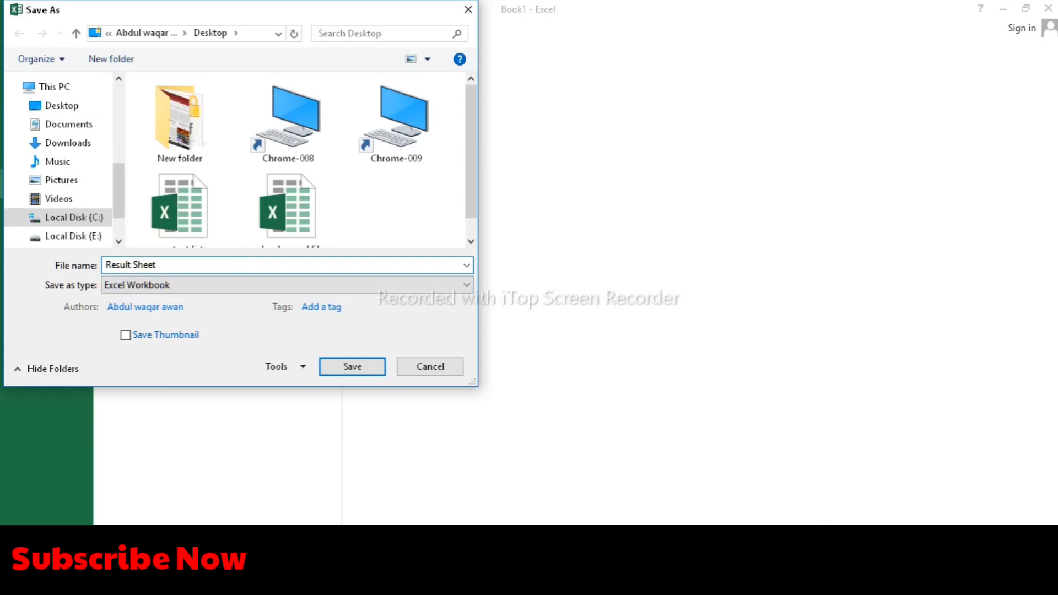
left_click(369, 365)
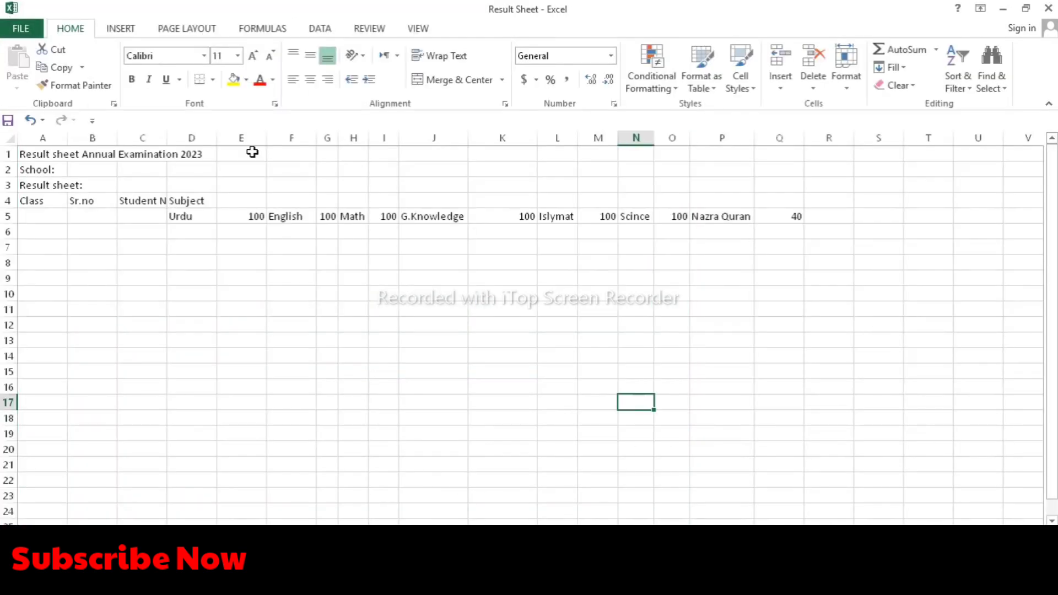
Enter the headings Total Marks, Obt Marks and Percentage in cells R5, S5 and T5
left_click(833, 214)
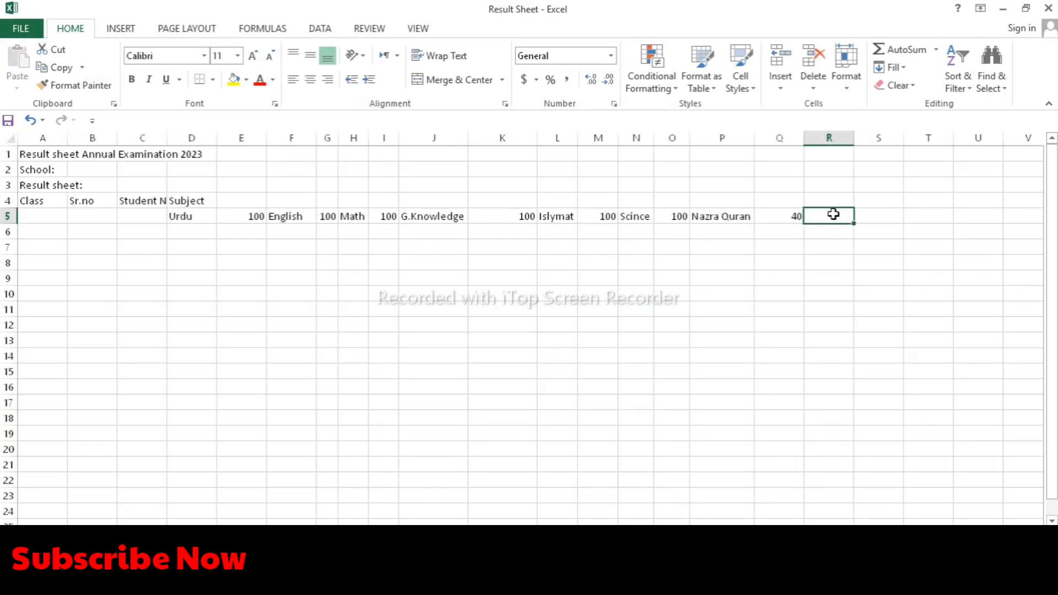
type("T")
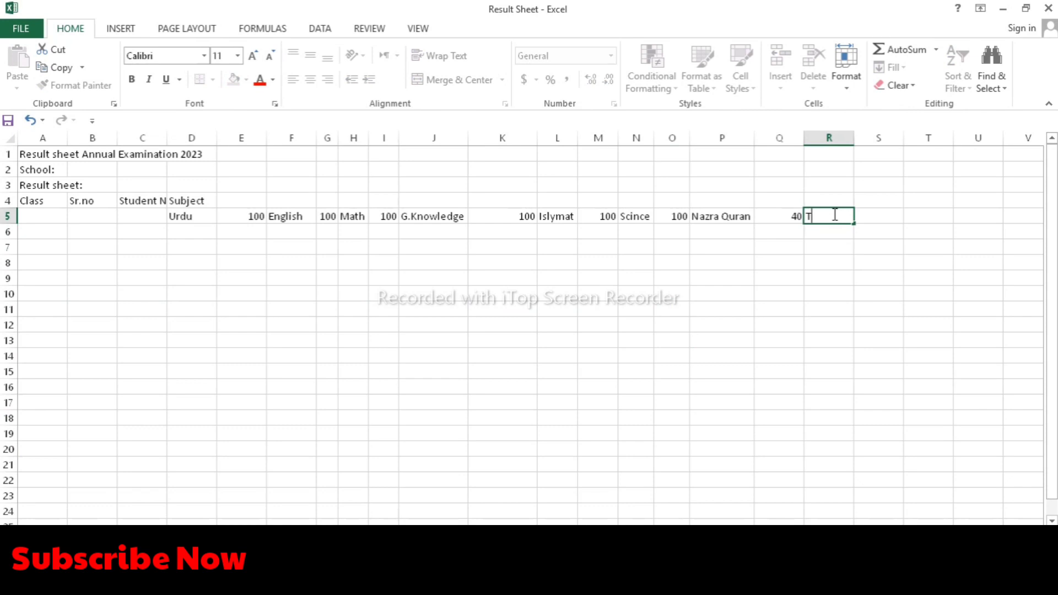
type("otal")
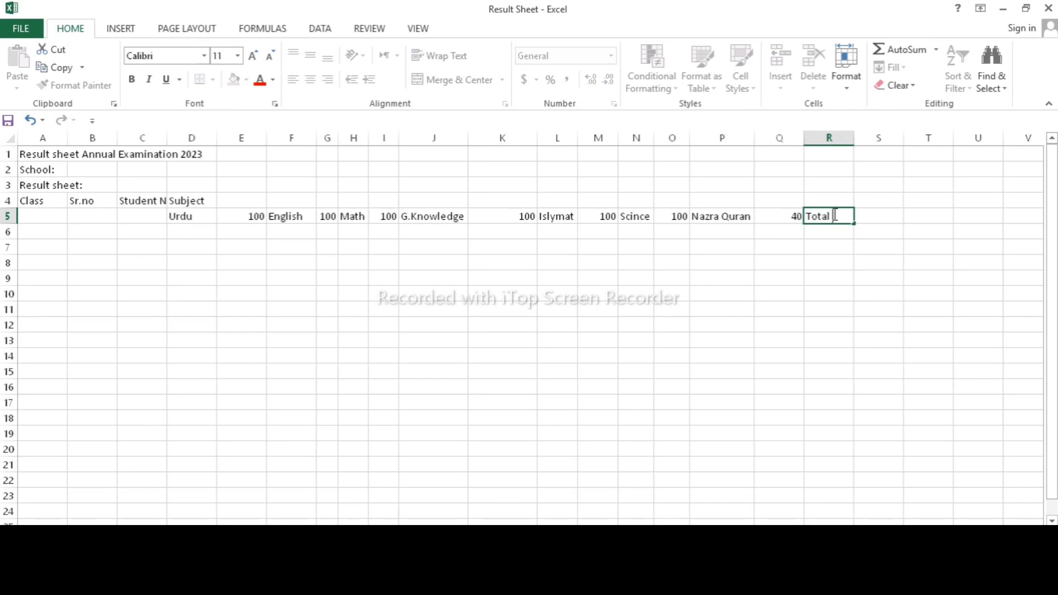
type(" Mar")
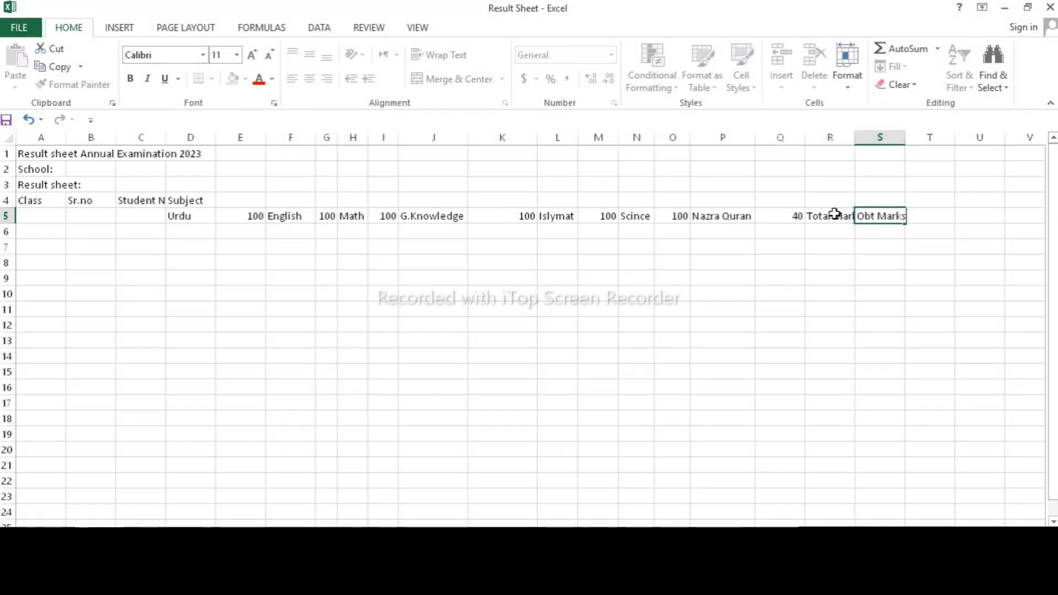
key("Tab")
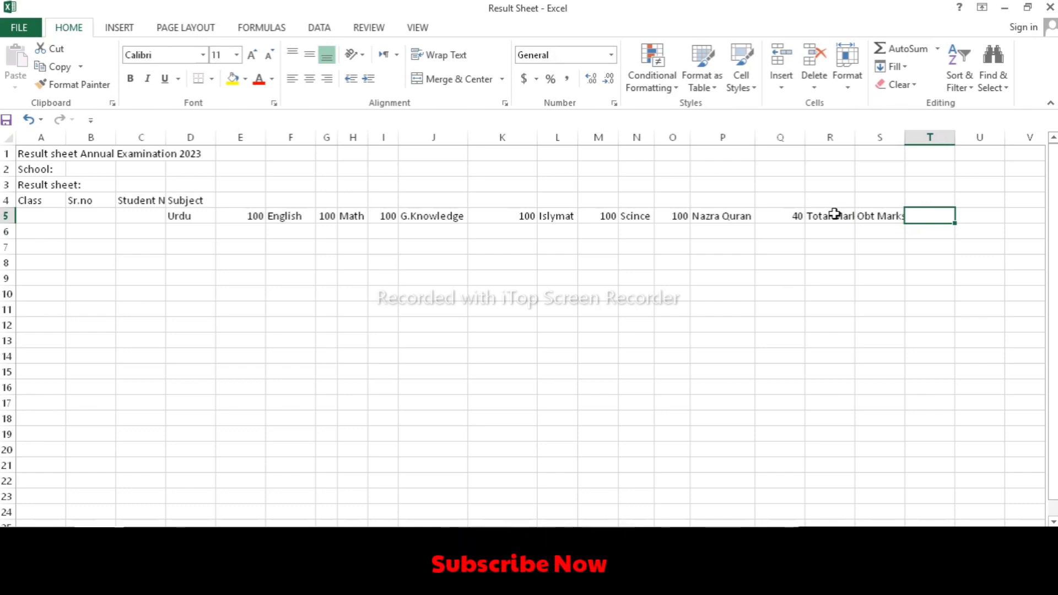
type("%")
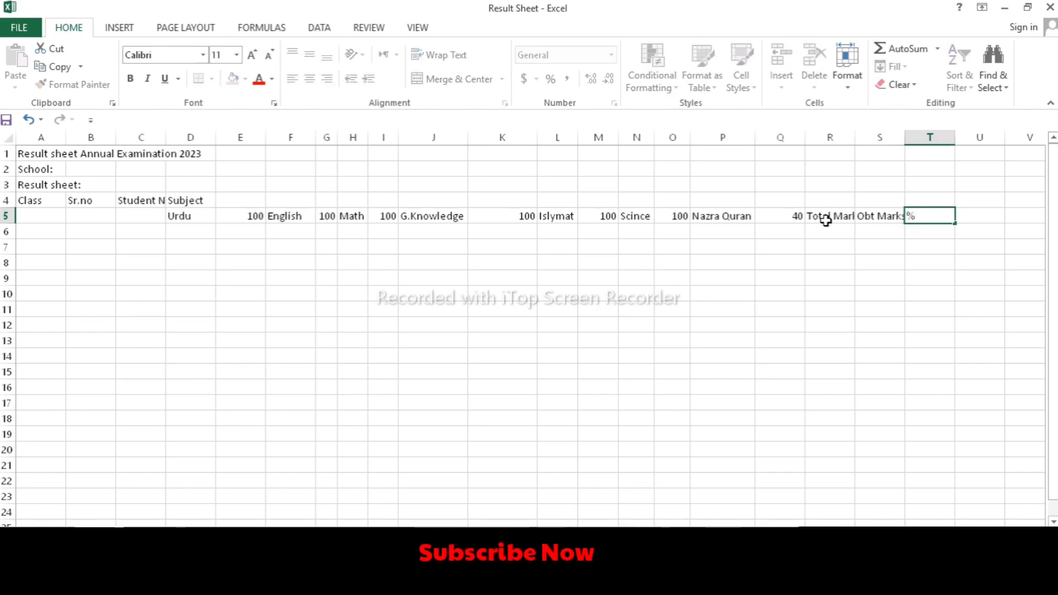
key("BackSpace")
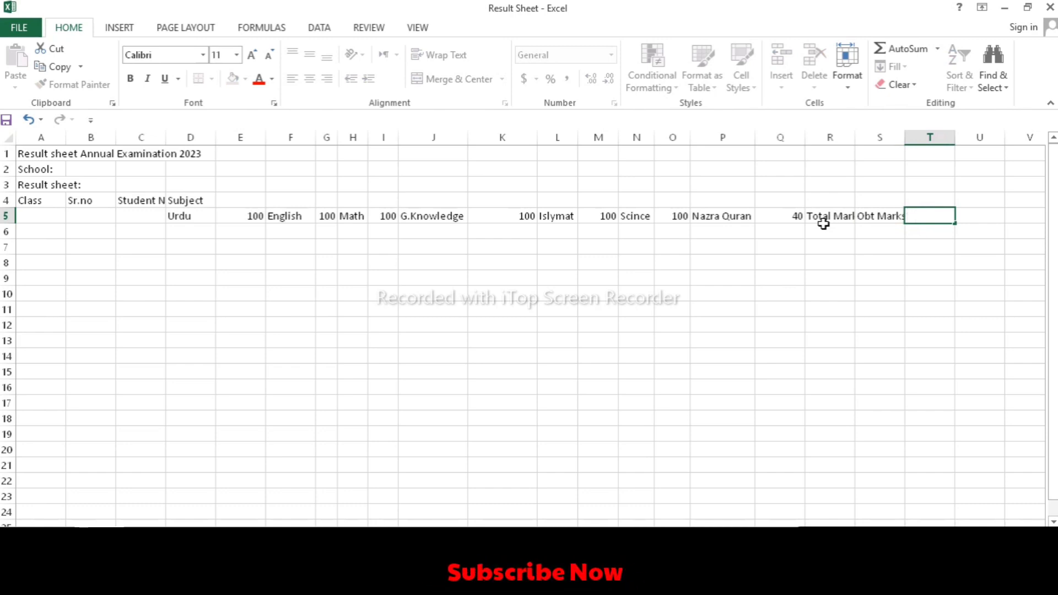
type("Percenta")
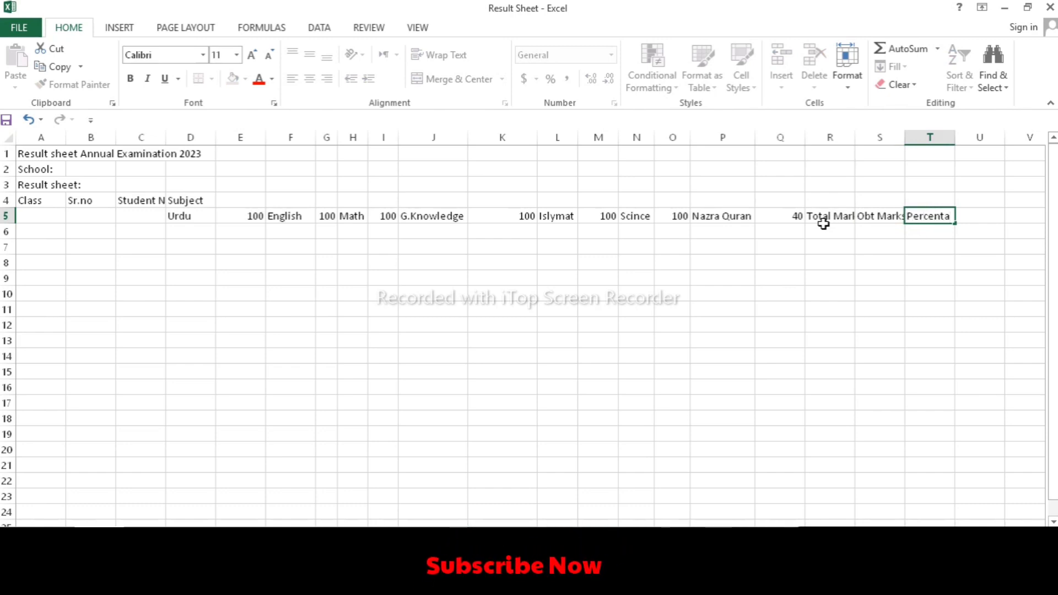
type("ge")
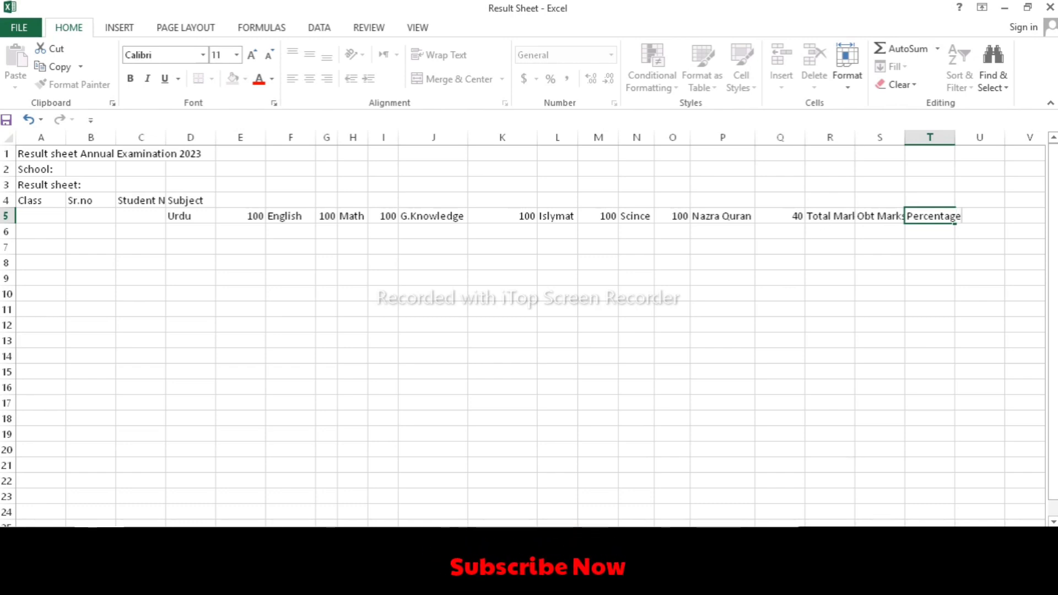
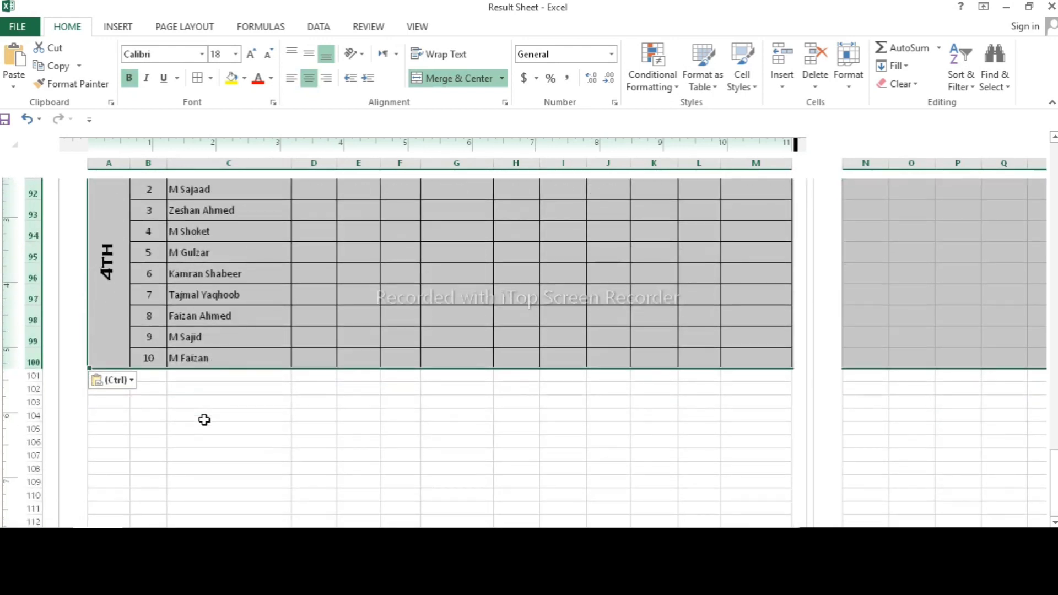
Review the result sheet pages, including the class tables, subject marks and the examiner and AEO signature lines
scroll(204, 420, "up", 8)
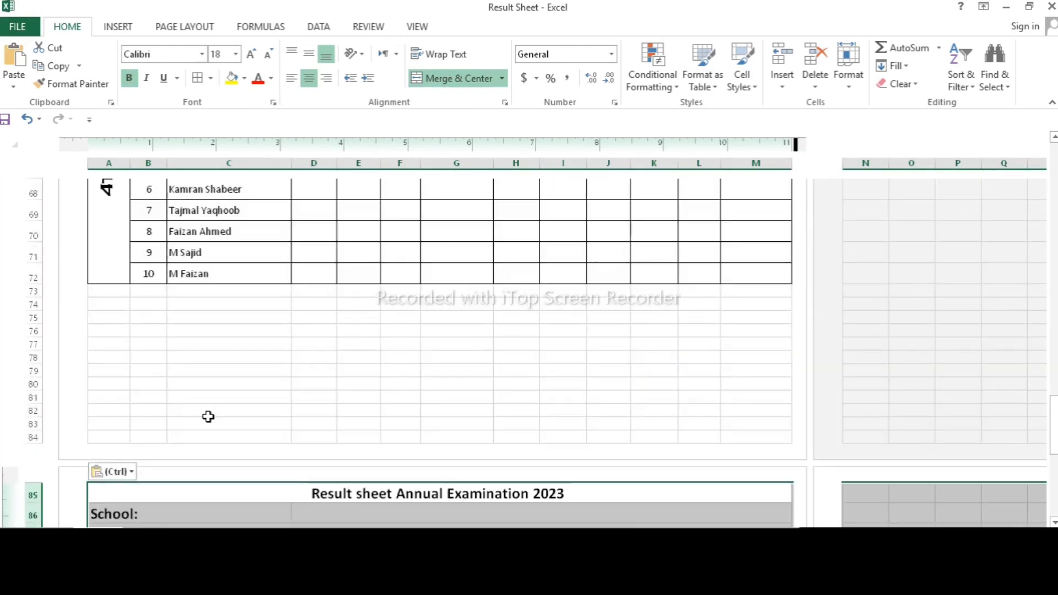
scroll(208, 417, "up", 8)
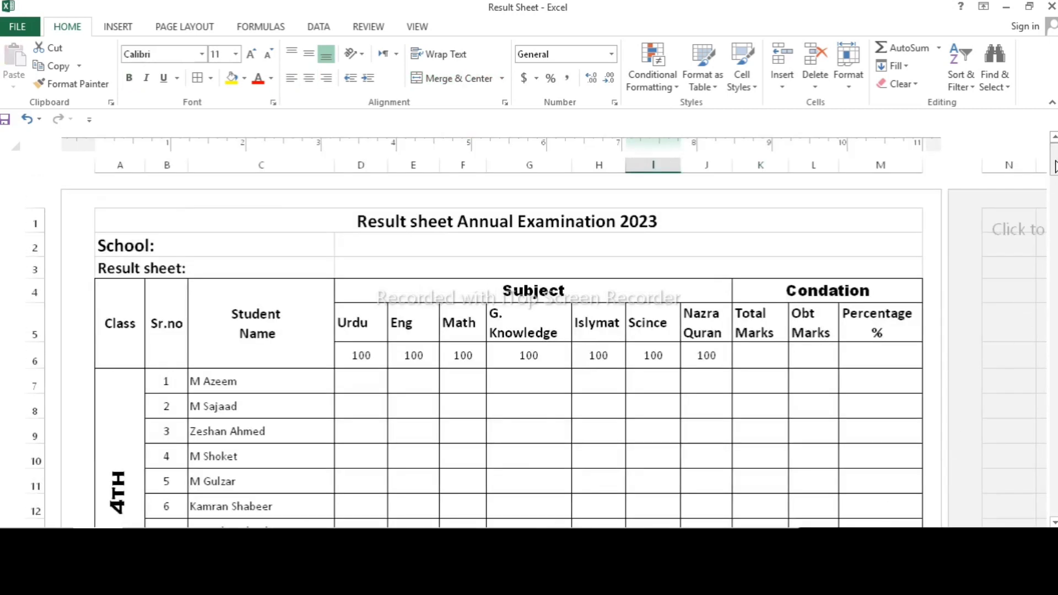
scroll(1054, 166, "down", 10)
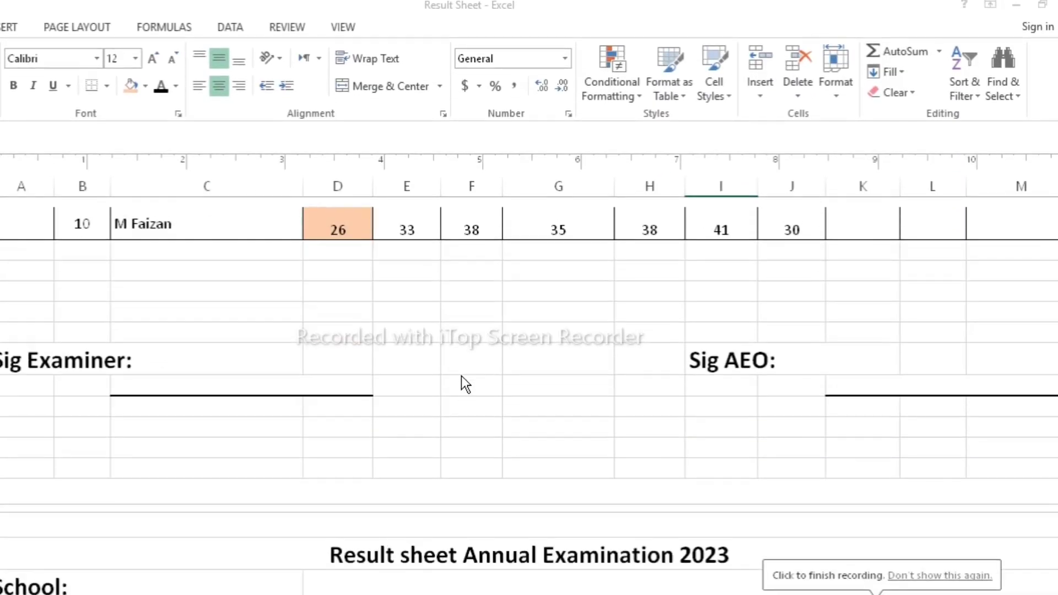
scroll(462, 376, "down", 5)
scroll(462, 375, "up", 8)
scroll(463, 376, "down", 4)
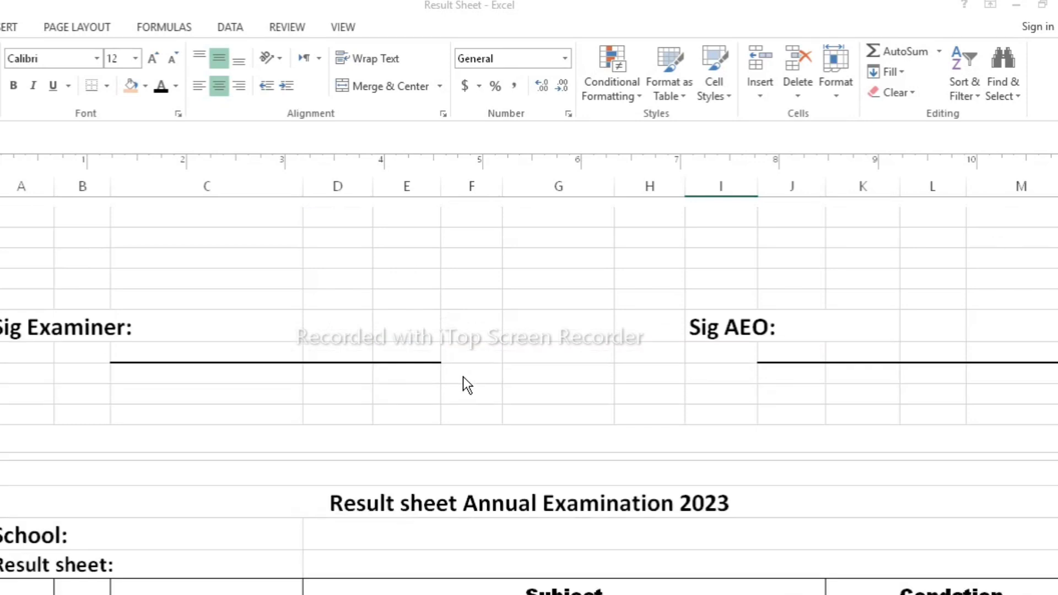
scroll(463, 376, "down", 6)
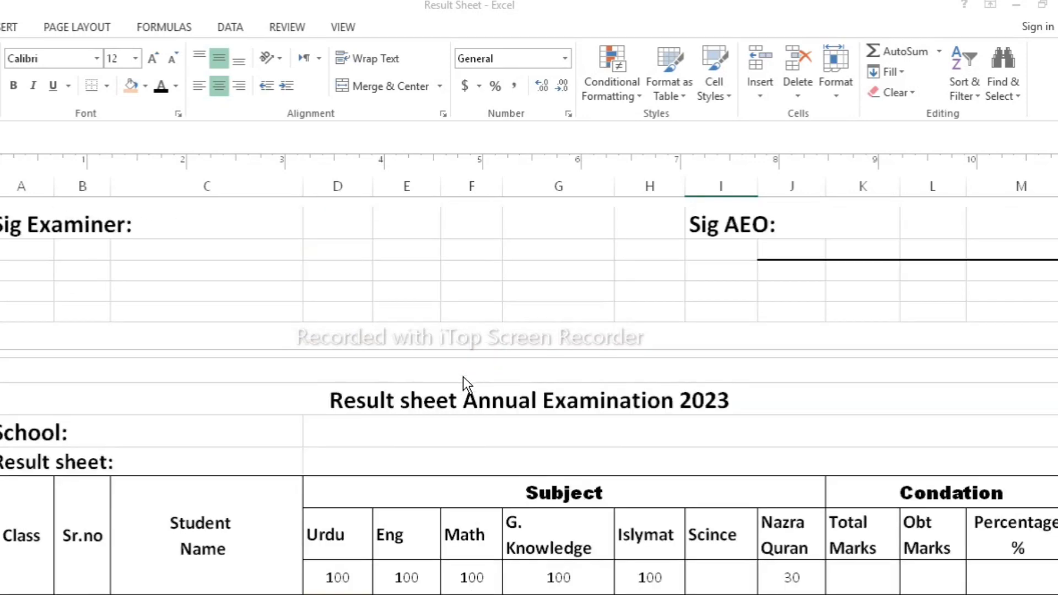
scroll(463, 376, "down", 1, "ctrl")
scroll(462, 376, "down", 1, "ctrl")
scroll(464, 381, "down", 6)
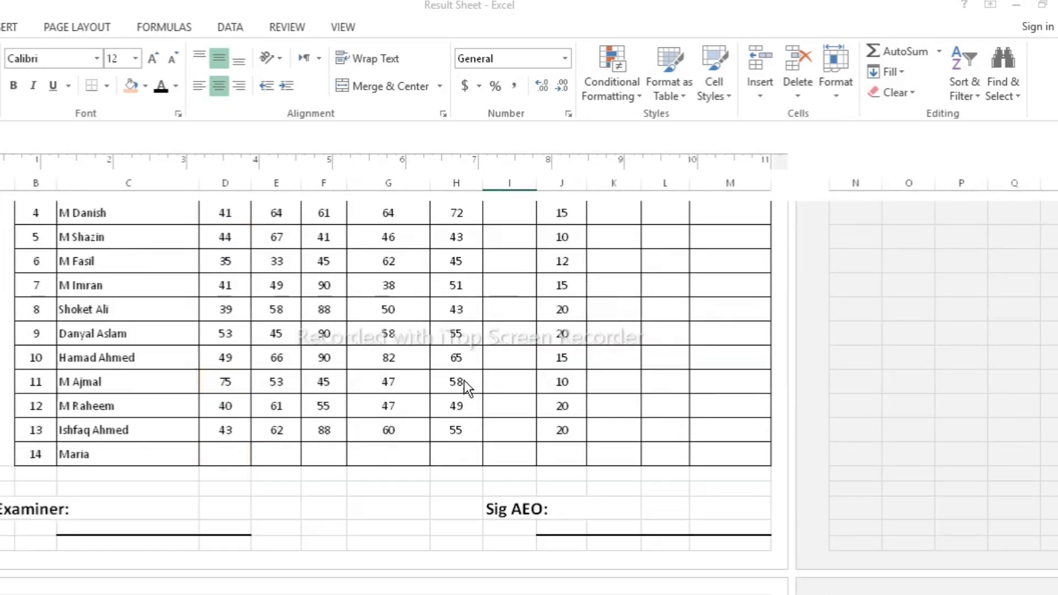
Examine the subject marks and the empty Total Marks, Obt Marks and Percentage columns in each class table, back up to the 4th class
scroll(465, 382, "down", 3)
scroll(465, 382, "down", 4)
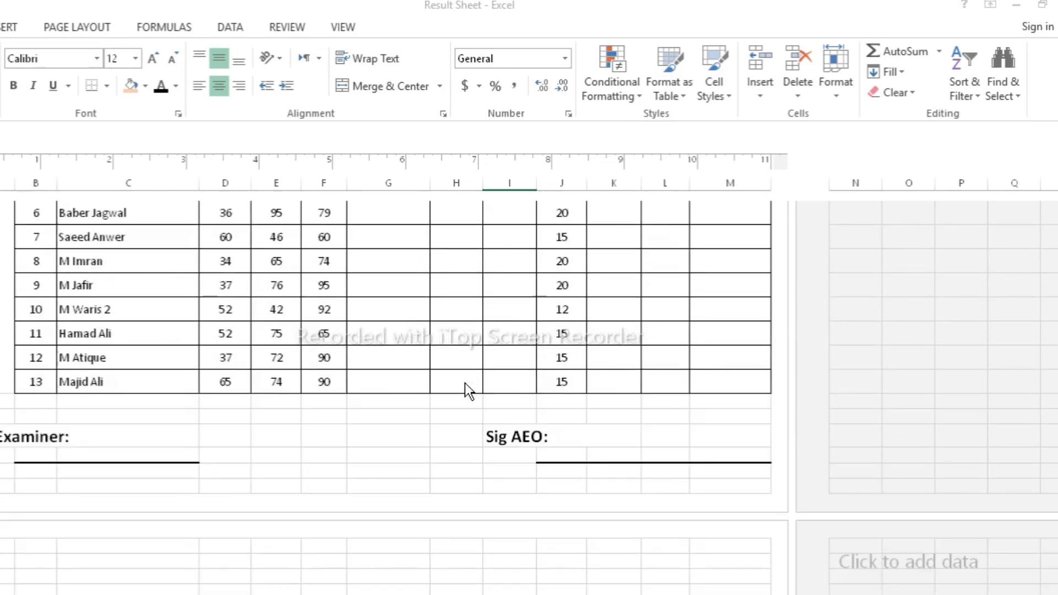
scroll(466, 383, "up", 3)
scroll(465, 382, "up", 3)
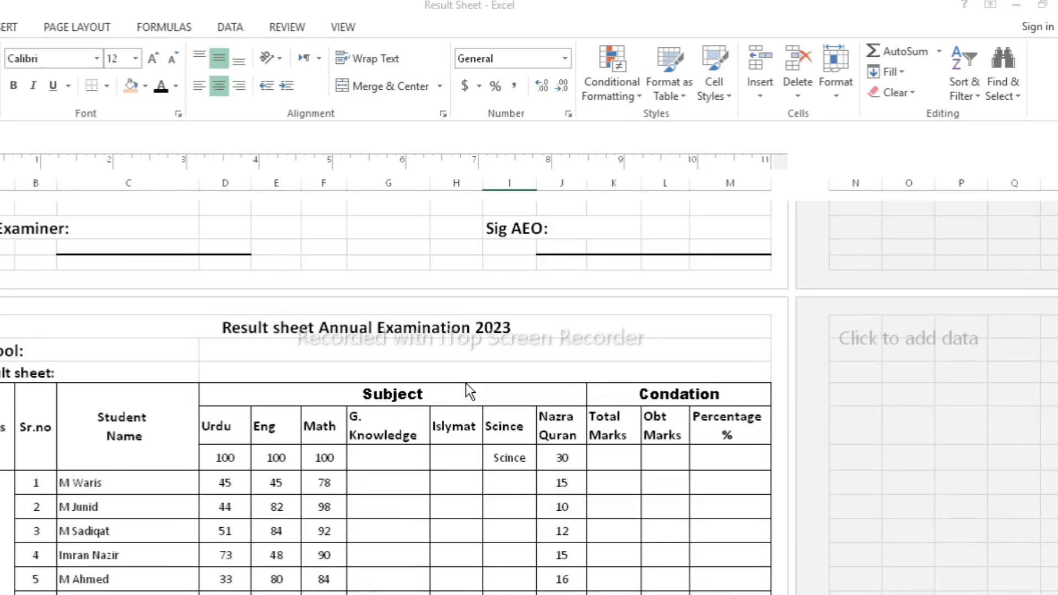
scroll(465, 383, "up", 3)
scroll(465, 382, "up", 2)
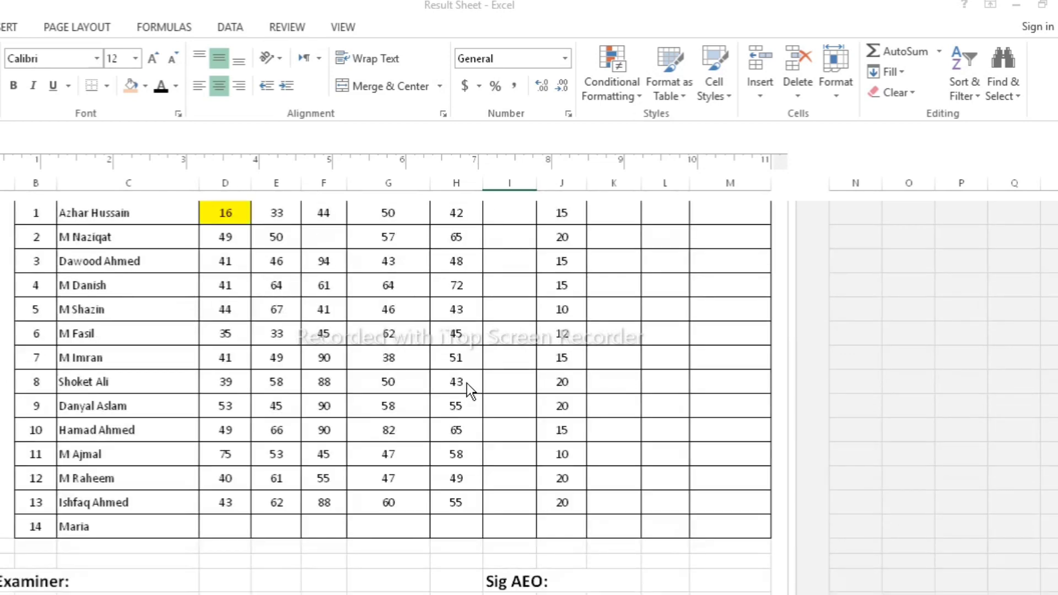
scroll(468, 383, "down", 4)
scroll(467, 383, "up", 5)
scroll(468, 382, "up", 6)
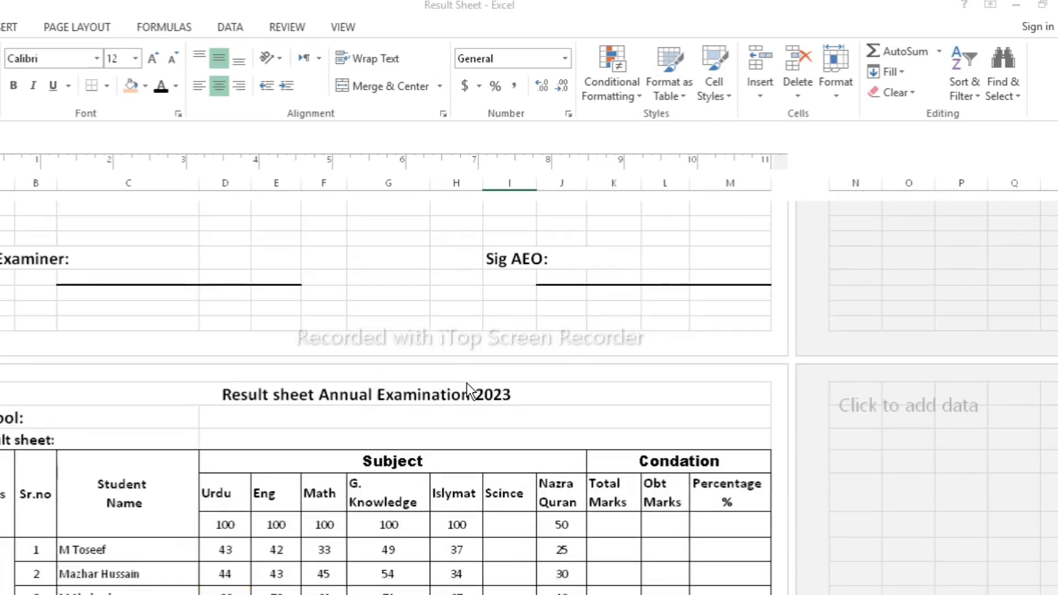
scroll(468, 383, "down", 4)
scroll(471, 382, "up", 9)
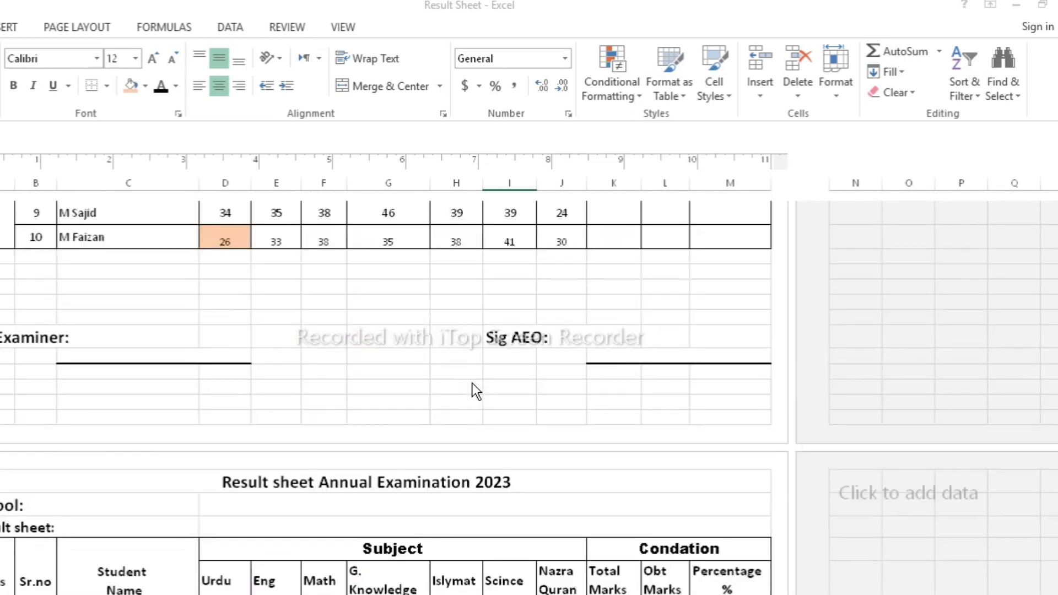
scroll(471, 383, "up", 1)
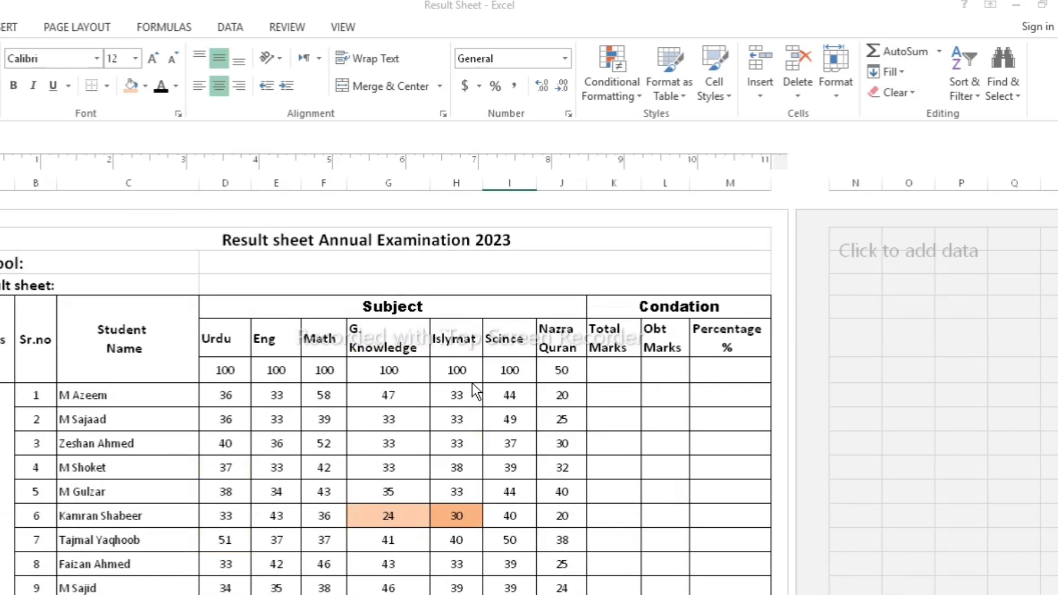
scroll(472, 384, "up", 3)
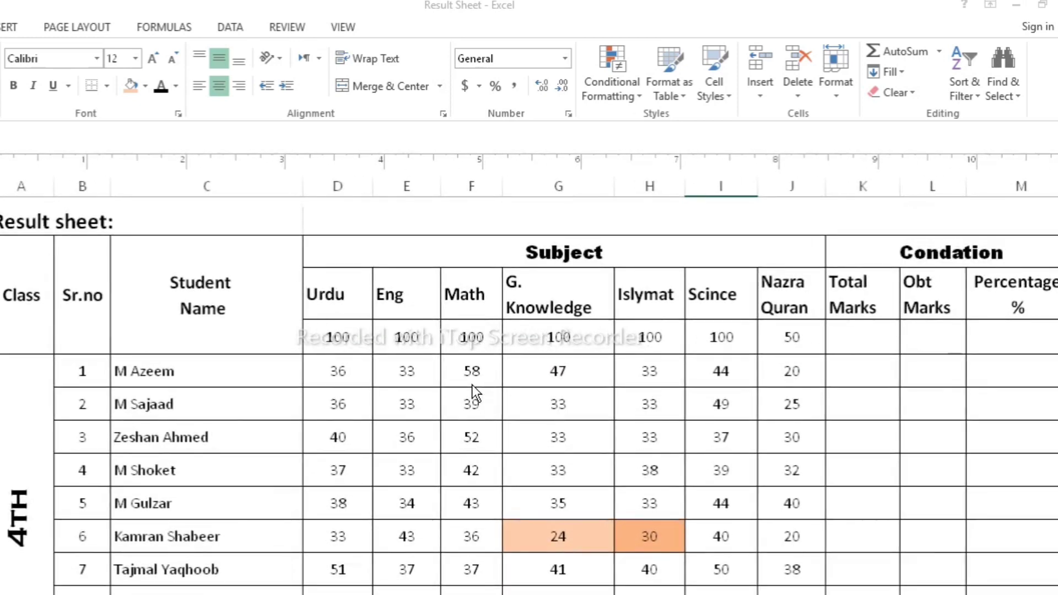
scroll(471, 386, "down", 1)
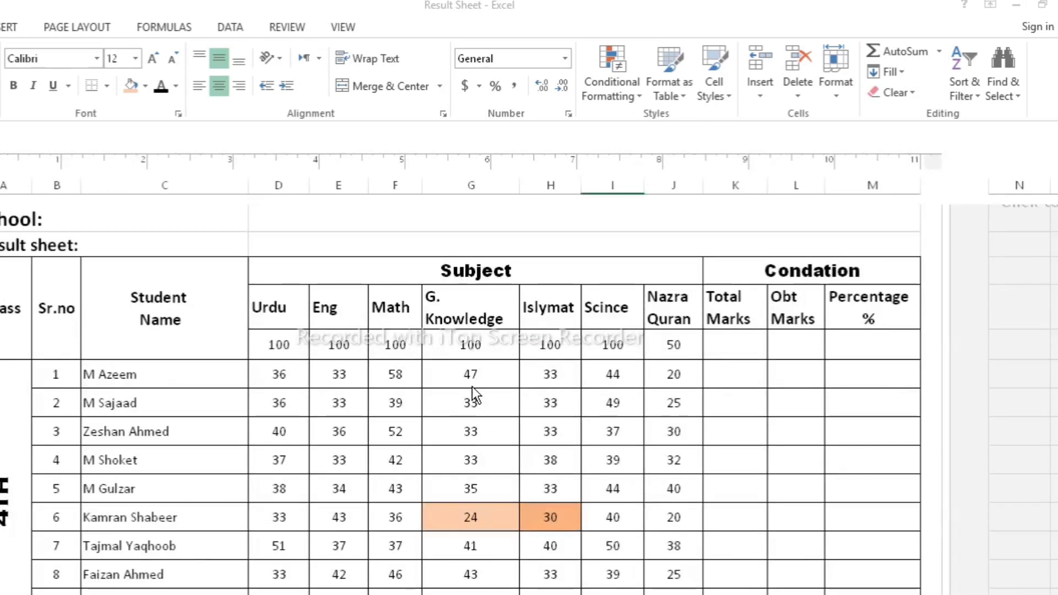
scroll(471, 388, "down", 1)
scroll(473, 389, "up", 1)
Build a formula in the 4th class Total Marks cell K6 that adds the maximum marks of all subjects from J6 back to D6
left_click(741, 351)
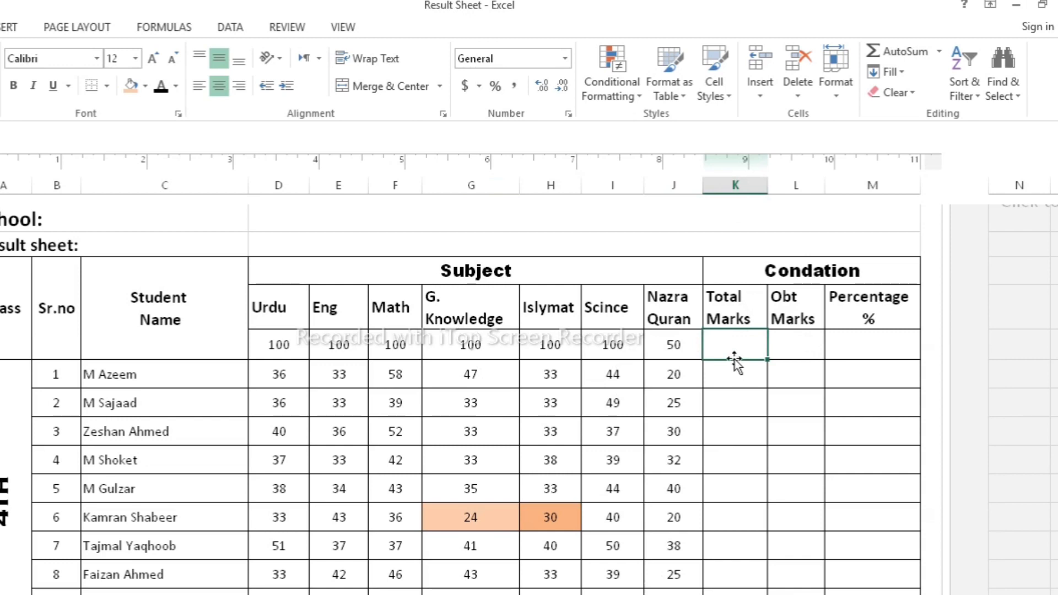
type("=")
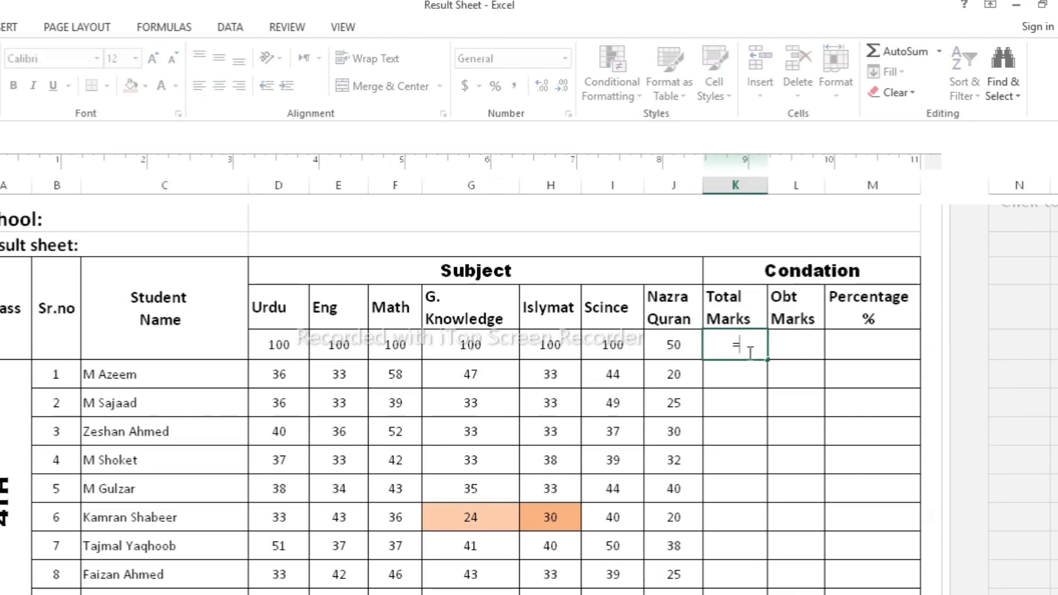
left_click(669, 347)
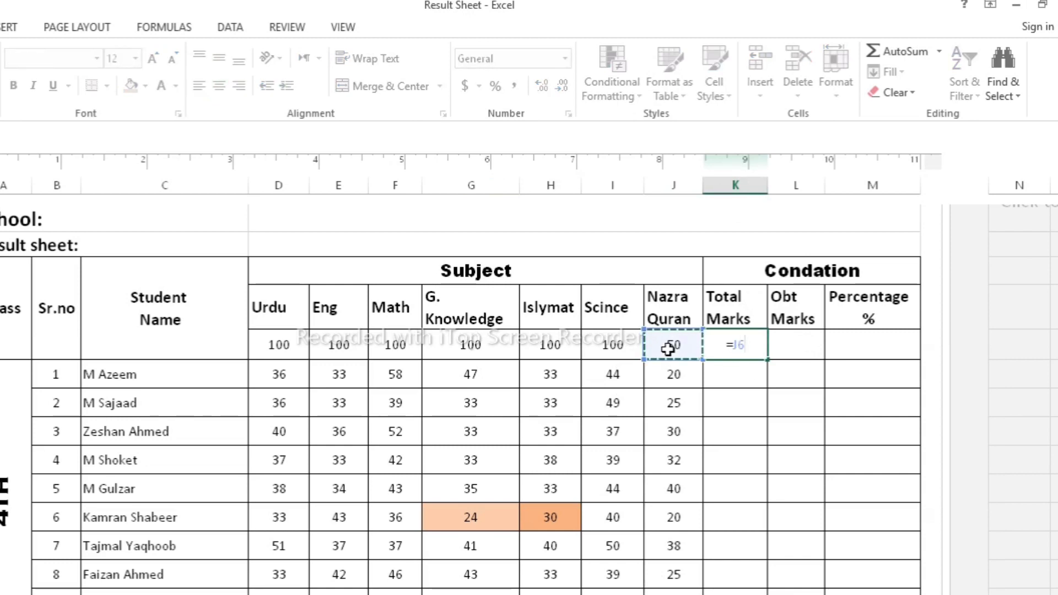
type("+")
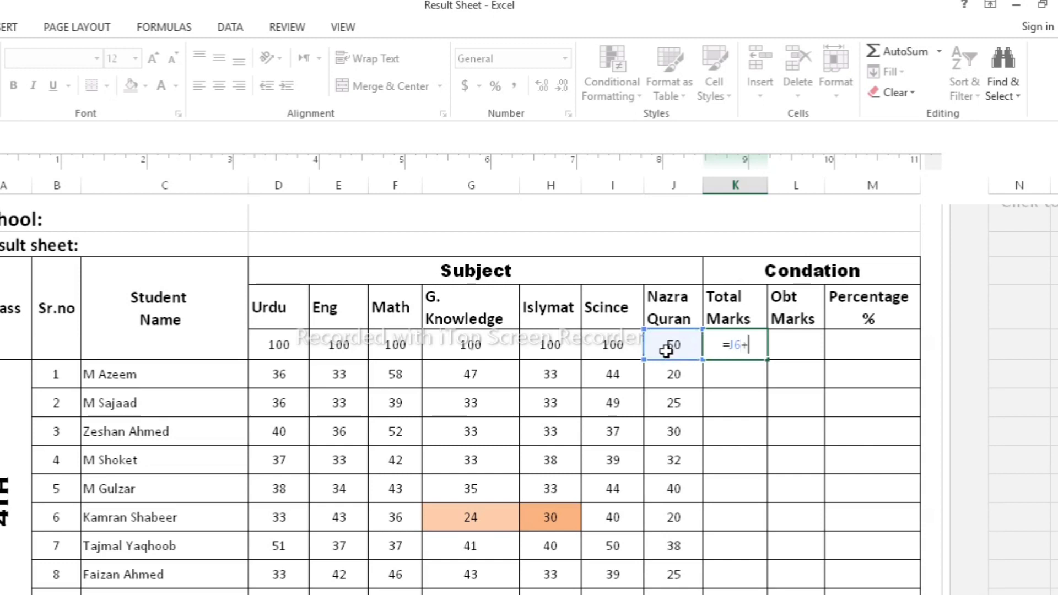
left_click(614, 344)
type("+")
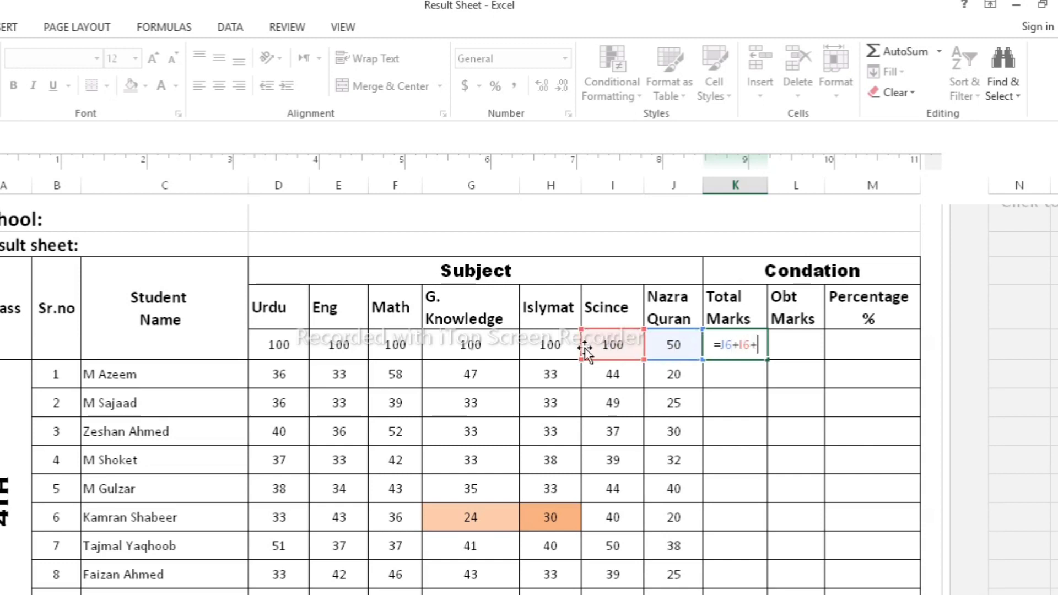
left_click(566, 347)
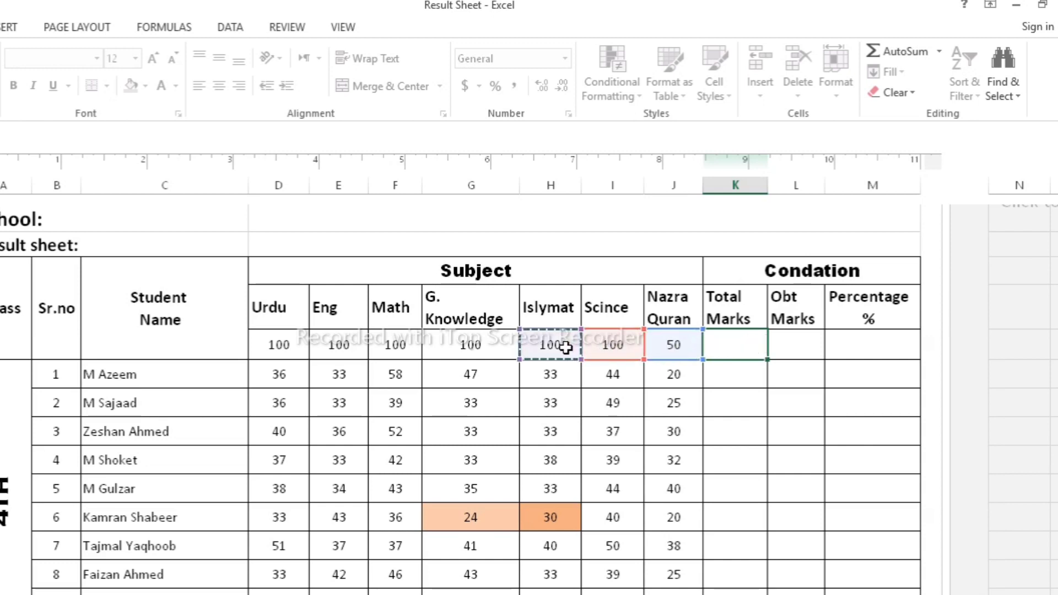
type("+")
left_click(509, 349)
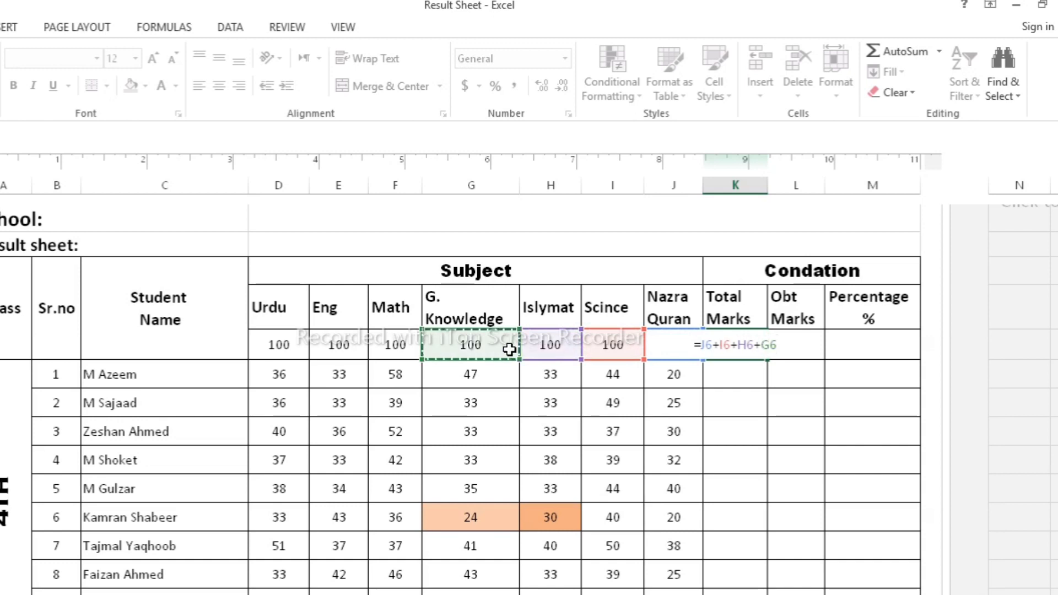
type("+")
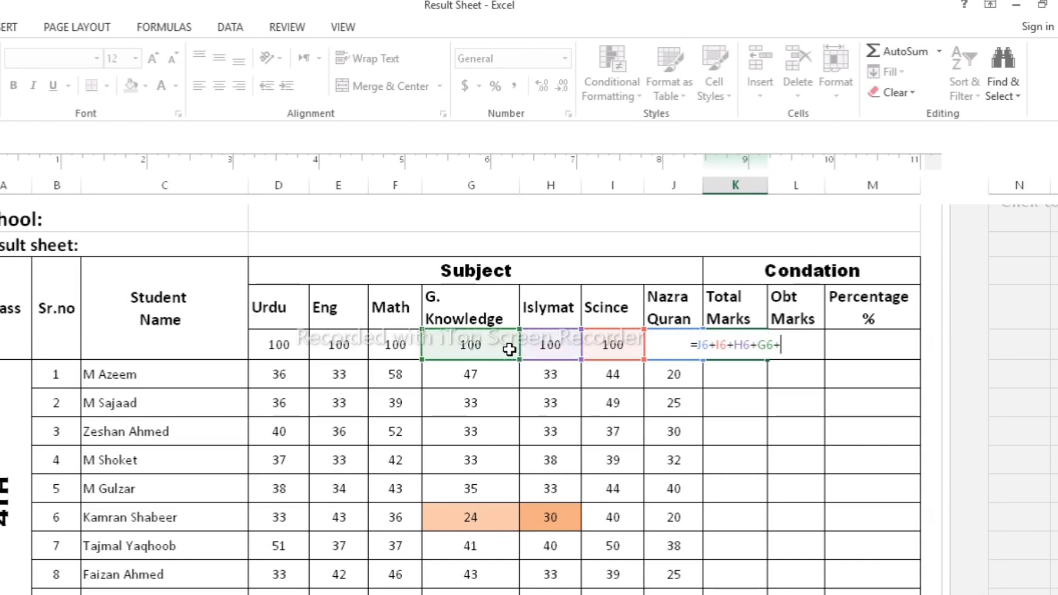
left_click(402, 348)
type("+")
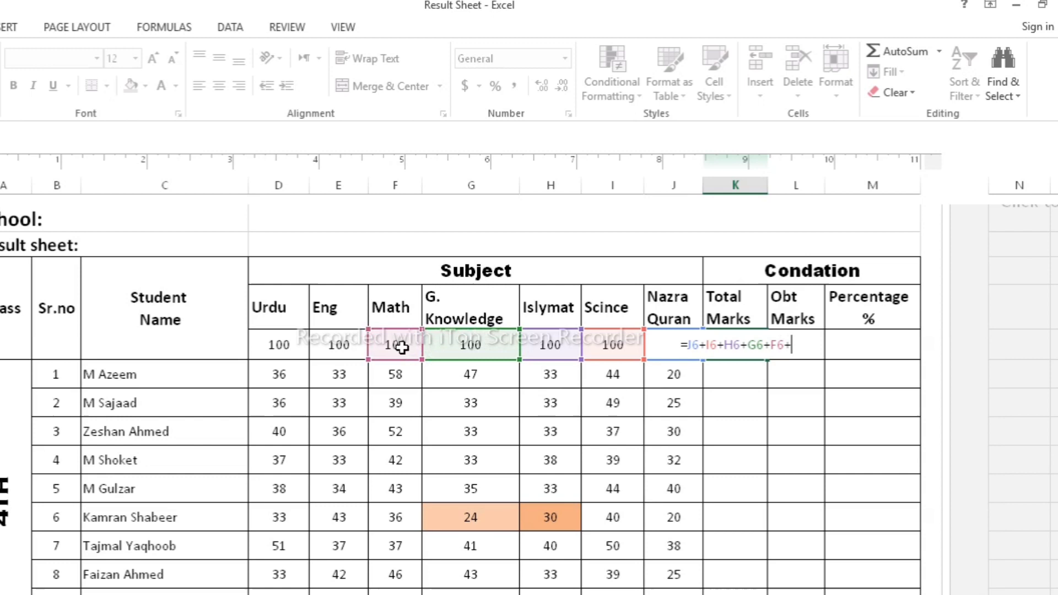
left_click(335, 350)
type("+")
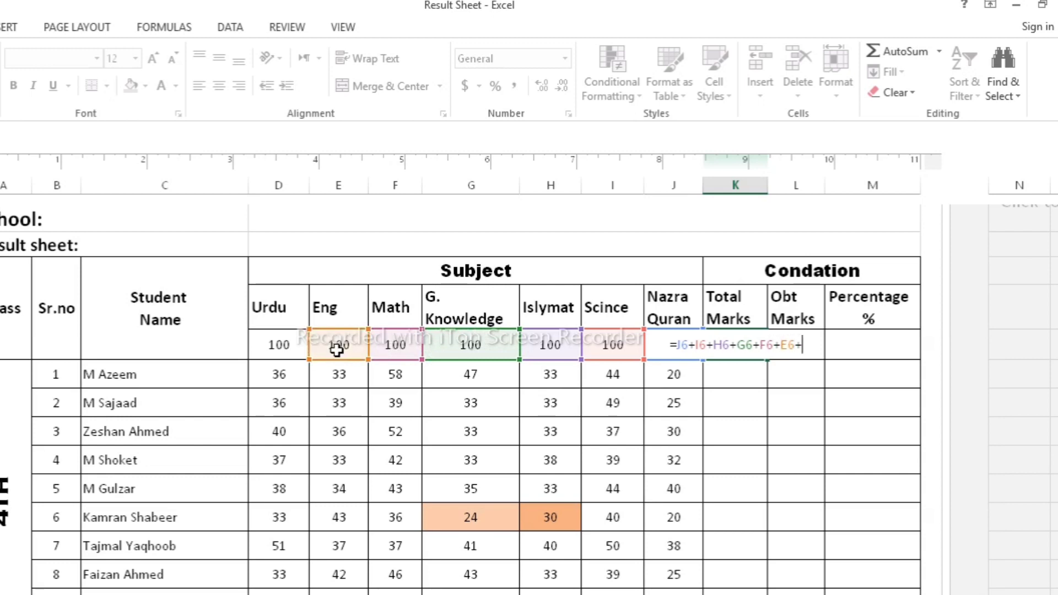
left_click(280, 346)
type("+")
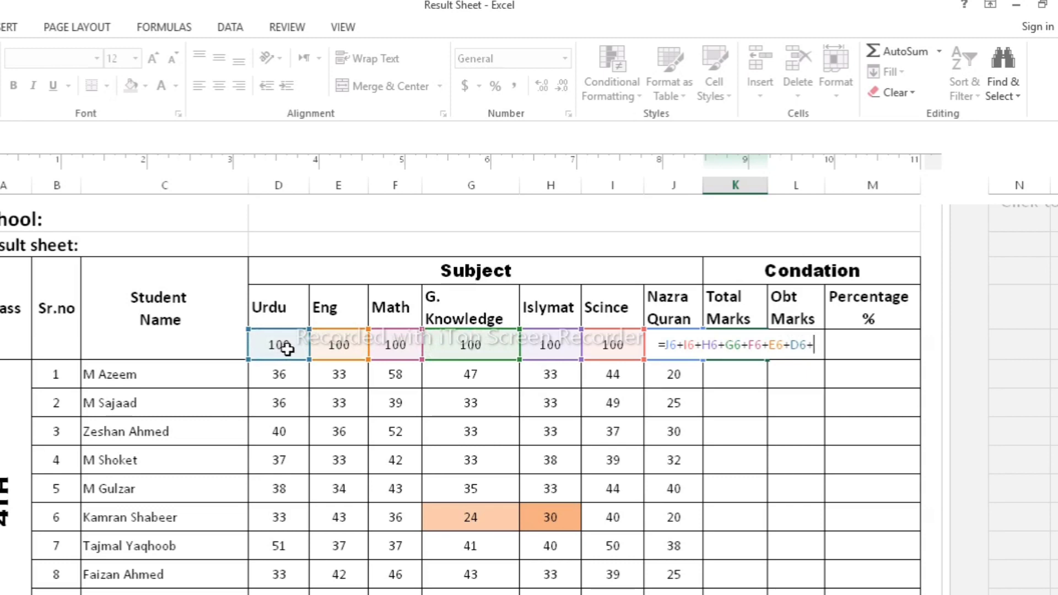
Decline the proposed formula correction, remove the trailing plus sign and enter =J6+I6+H6+G6+F6+E6+D6 in K6
key("Return")
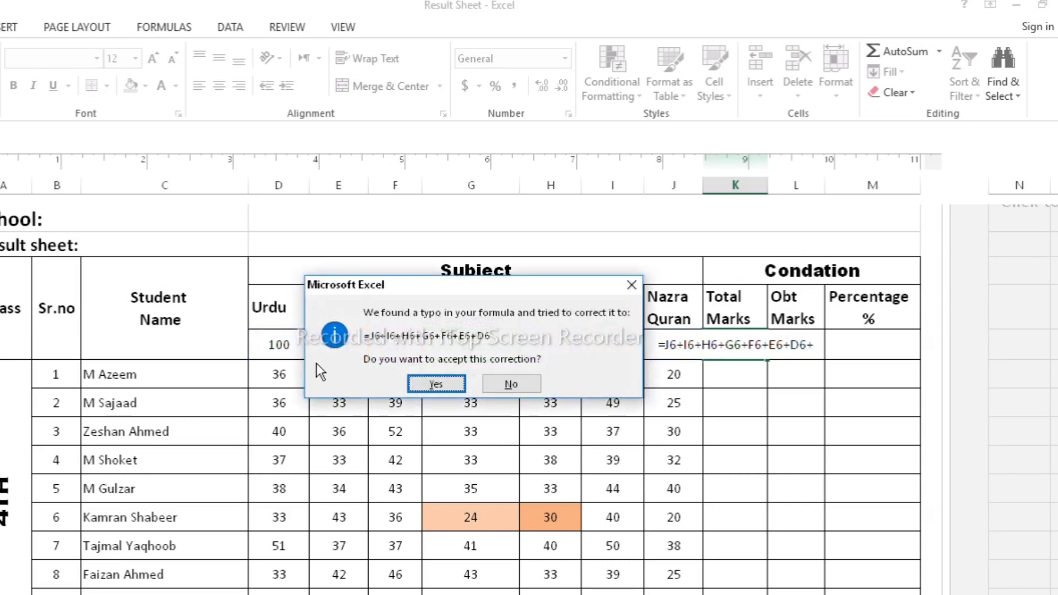
left_click(531, 382)
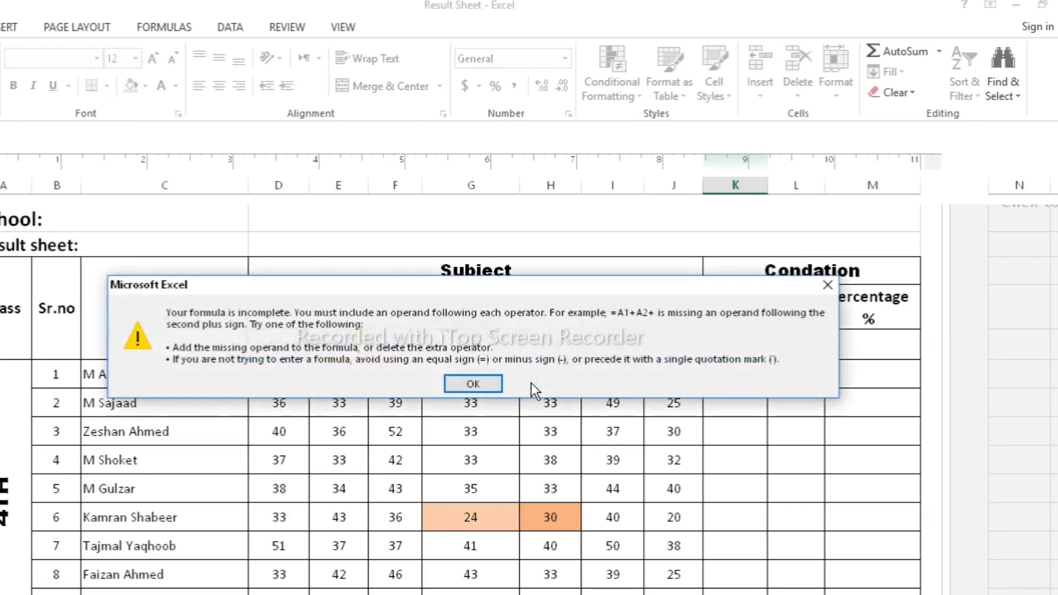
left_click(494, 384)
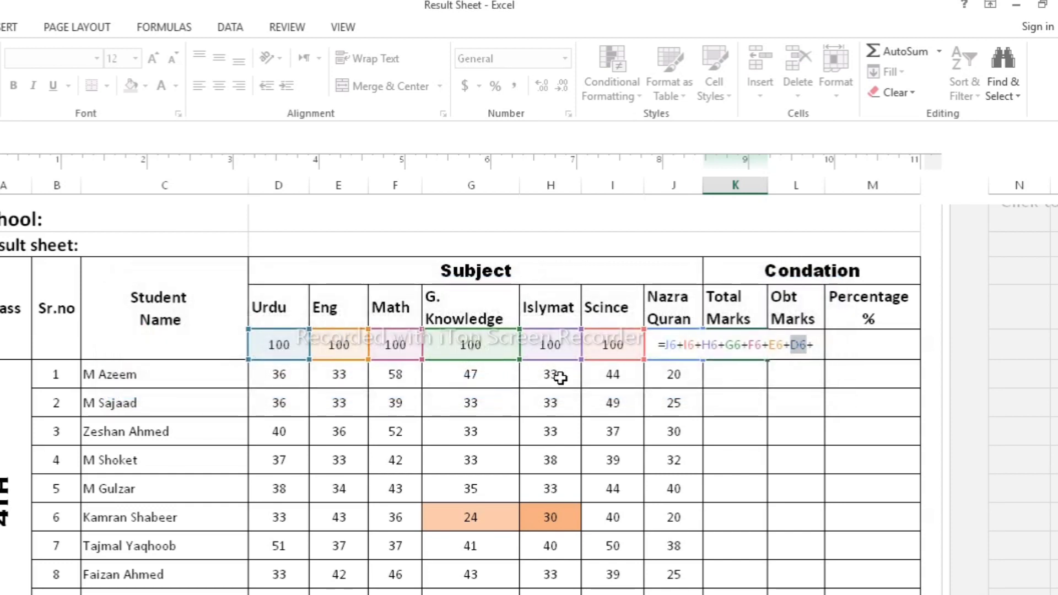
left_click(816, 349)
key("BackSpace")
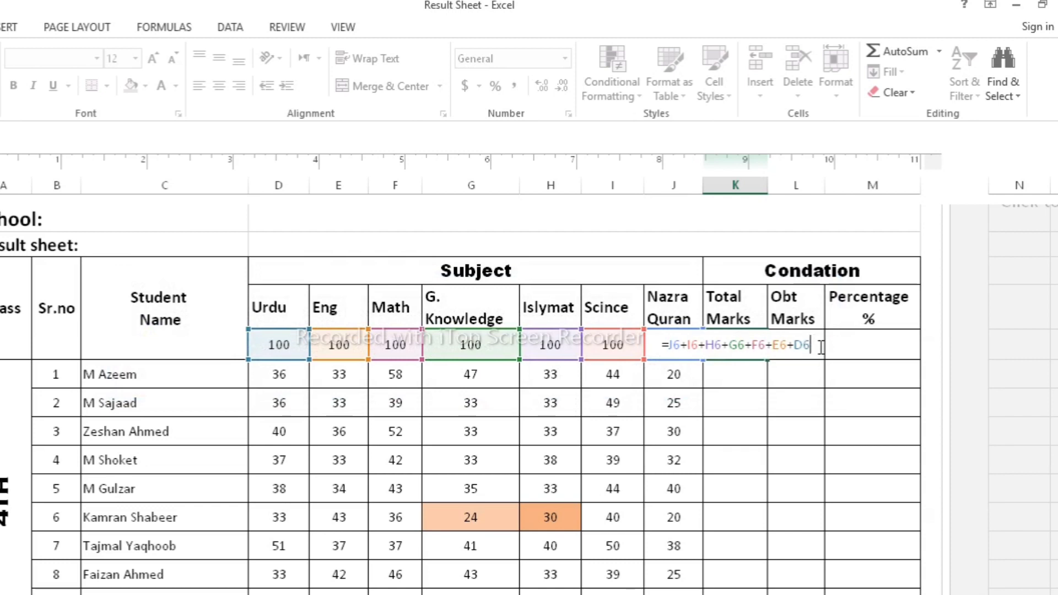
key("Return")
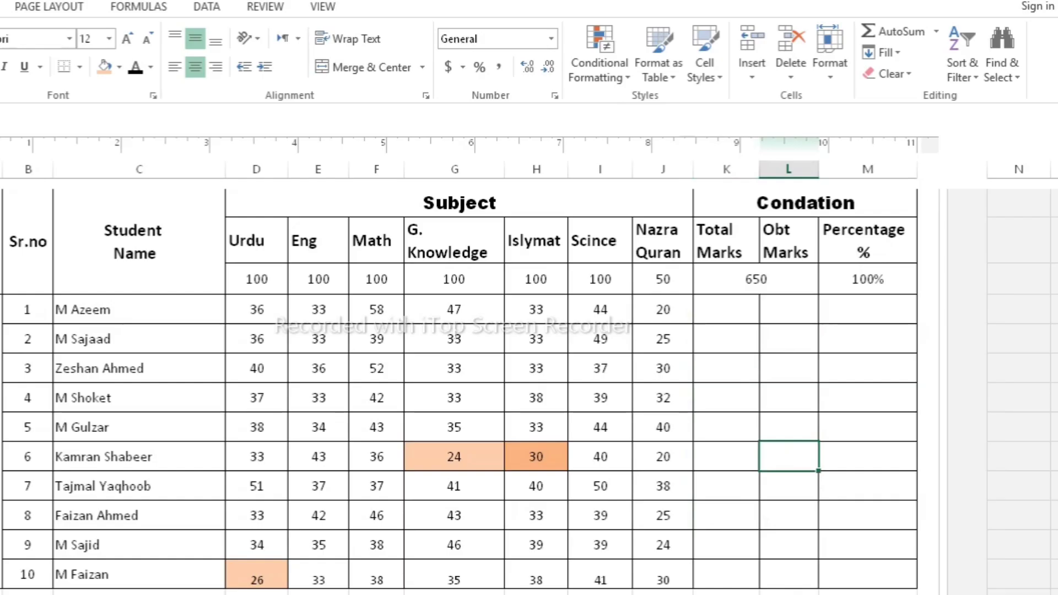
Sum the first student's subject marks in row 7 into K7 with AutoSum across columns D to K
left_click(538, 457)
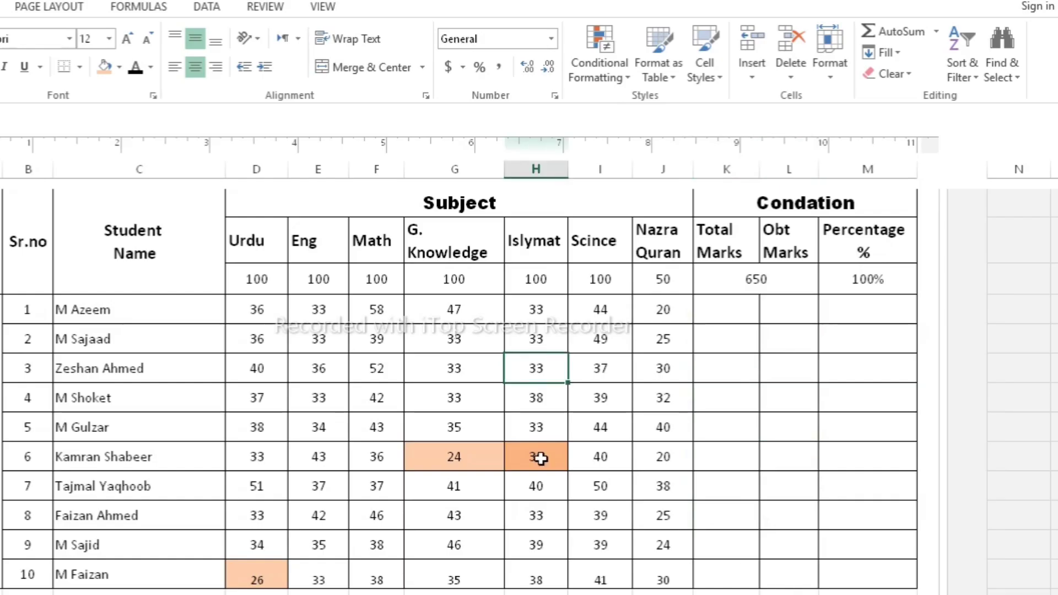
left_click_drag(255, 304, 739, 309)
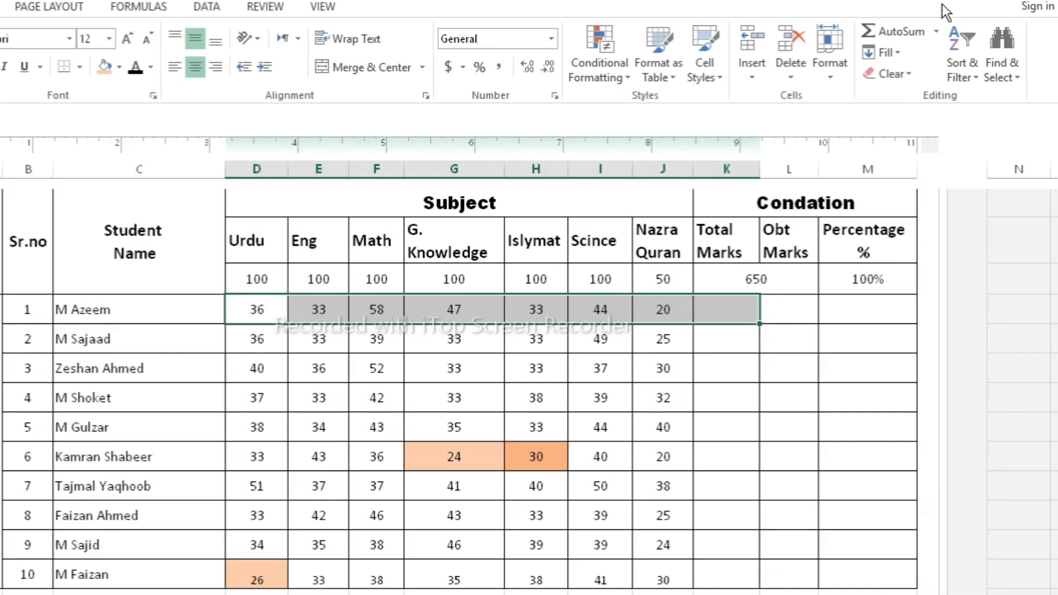
left_click(914, 32)
Undo the fill of the whole first student row, and fill only the K7 sum down to the tenth student
left_click_drag(759, 324, 741, 502)
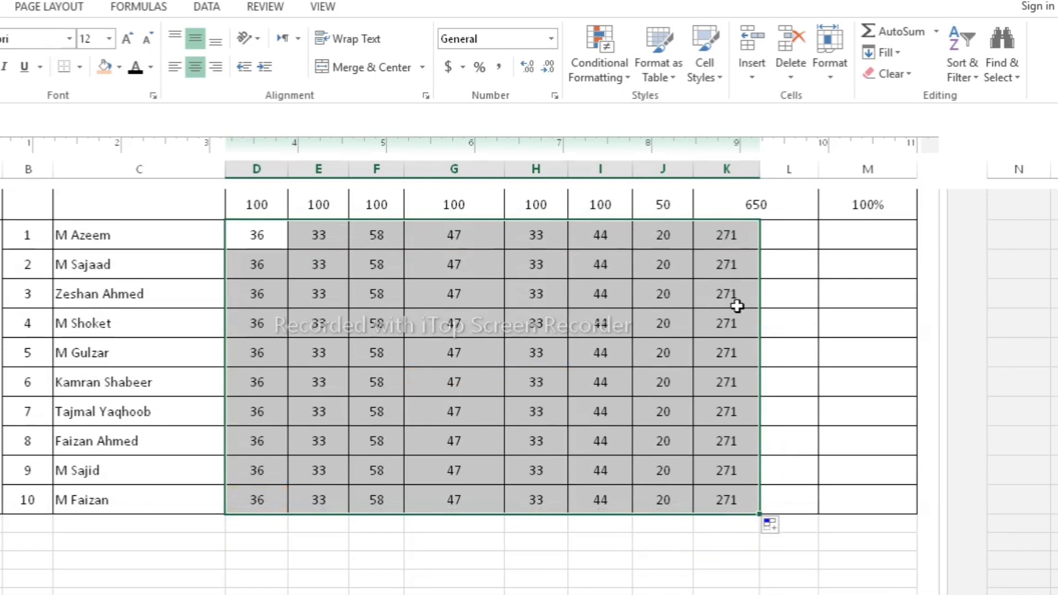
key("ctrl+z")
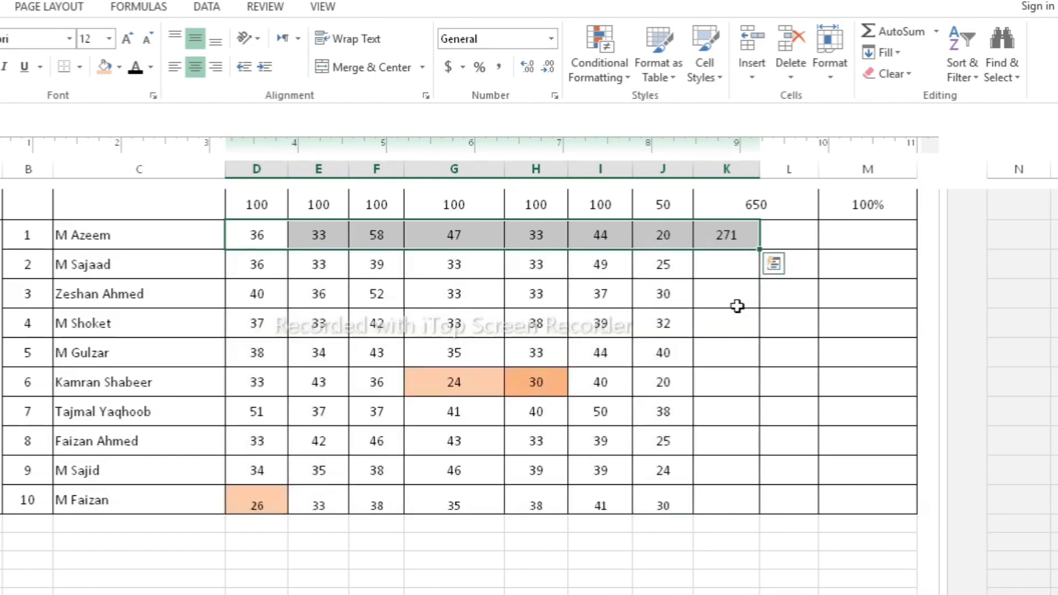
left_click(724, 255)
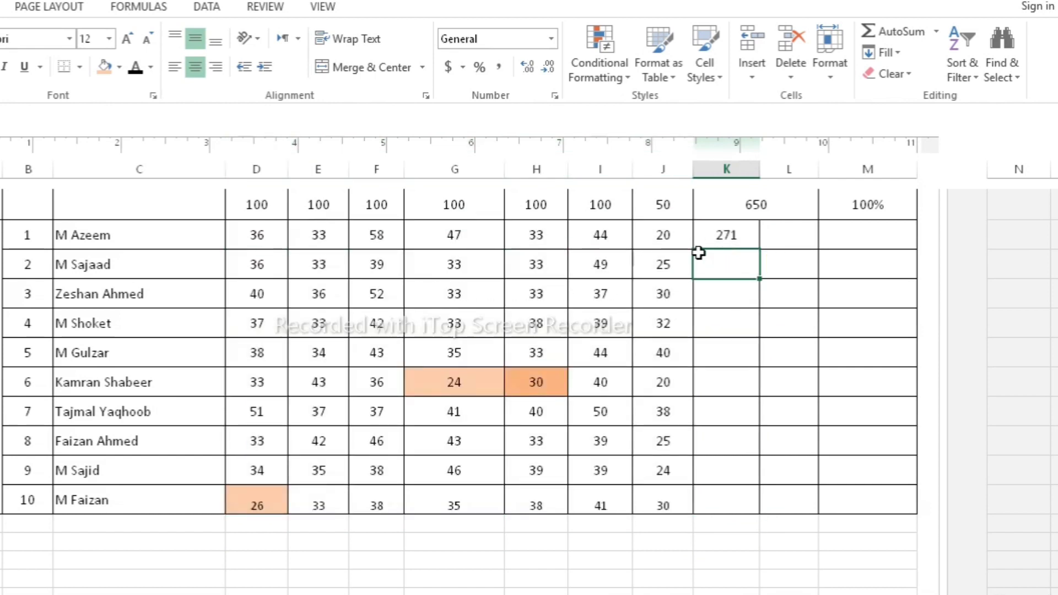
left_click(752, 233)
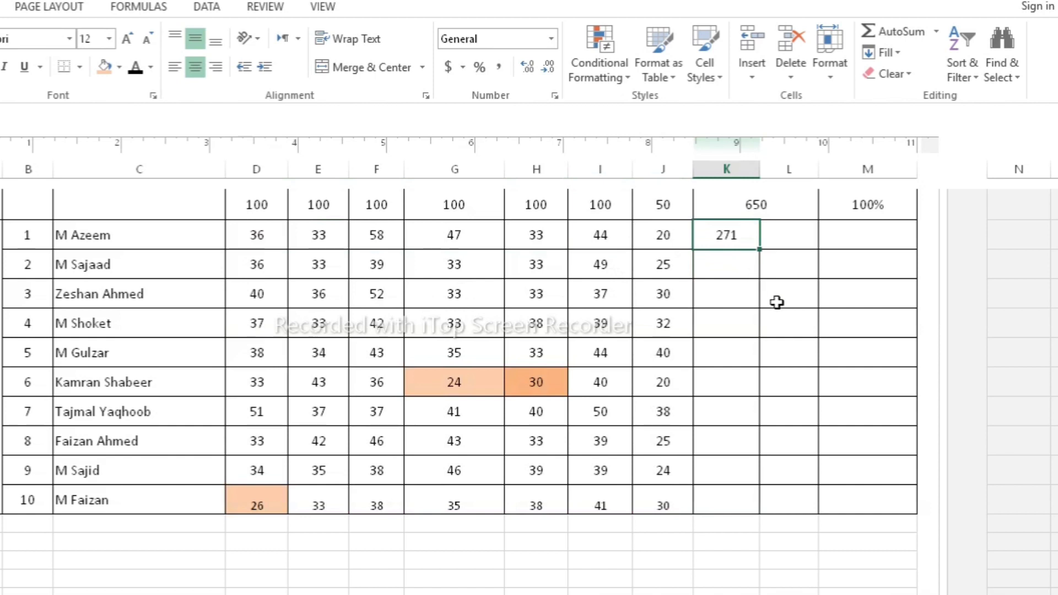
left_click_drag(760, 250, 767, 503)
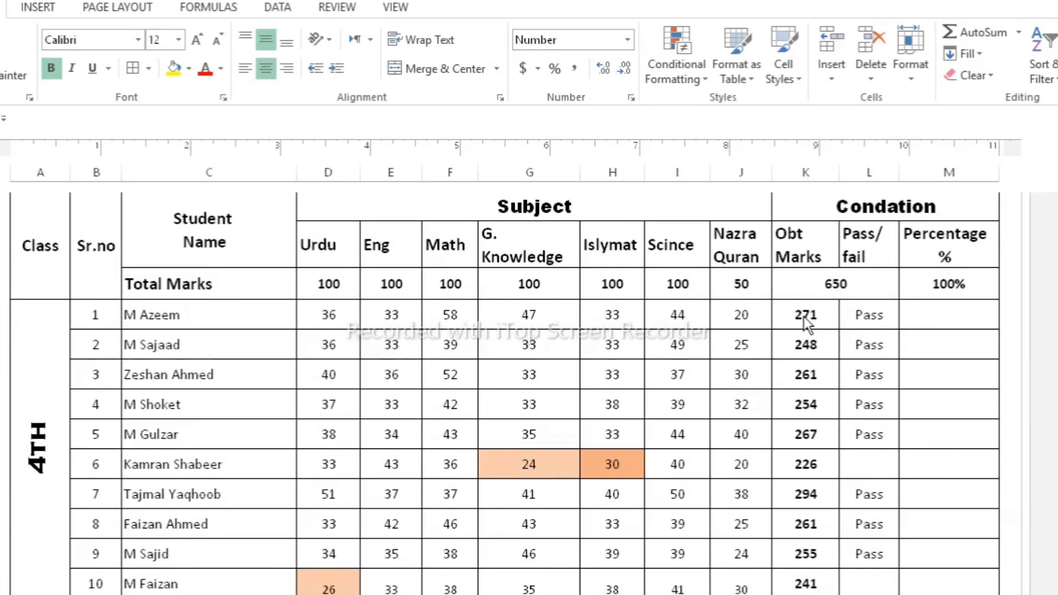
Enter the percentage formula =K7/K6*M6 in M7 for the first 4th class student
left_click(923, 315)
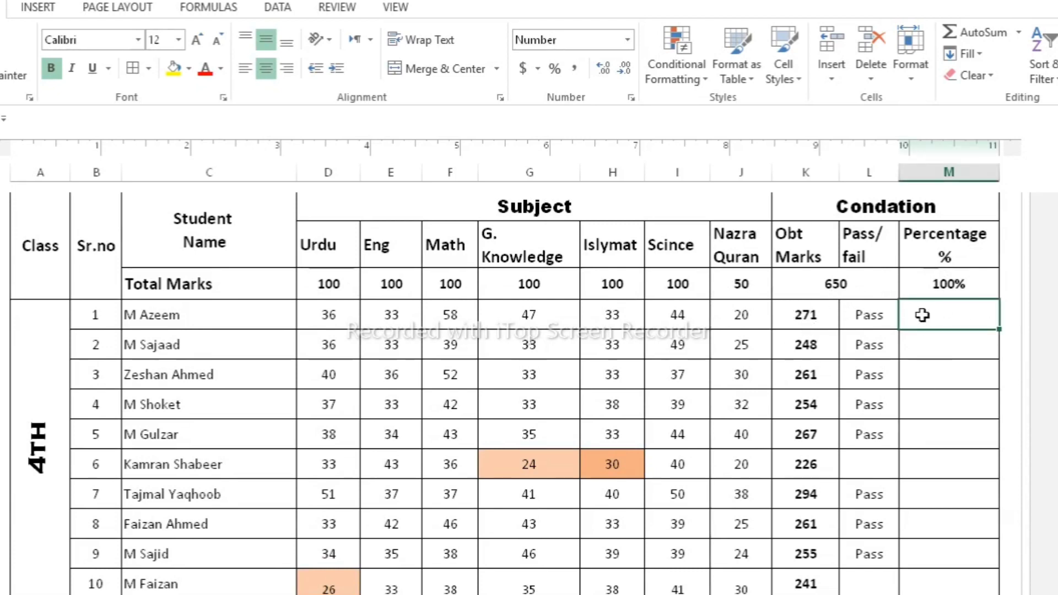
type("=")
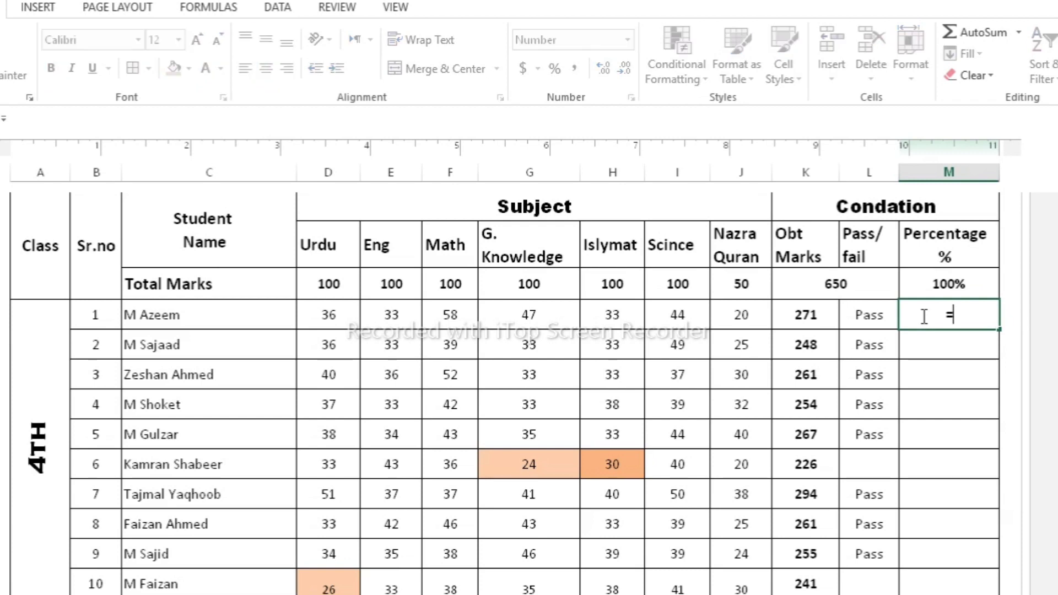
left_click(819, 315)
type("/")
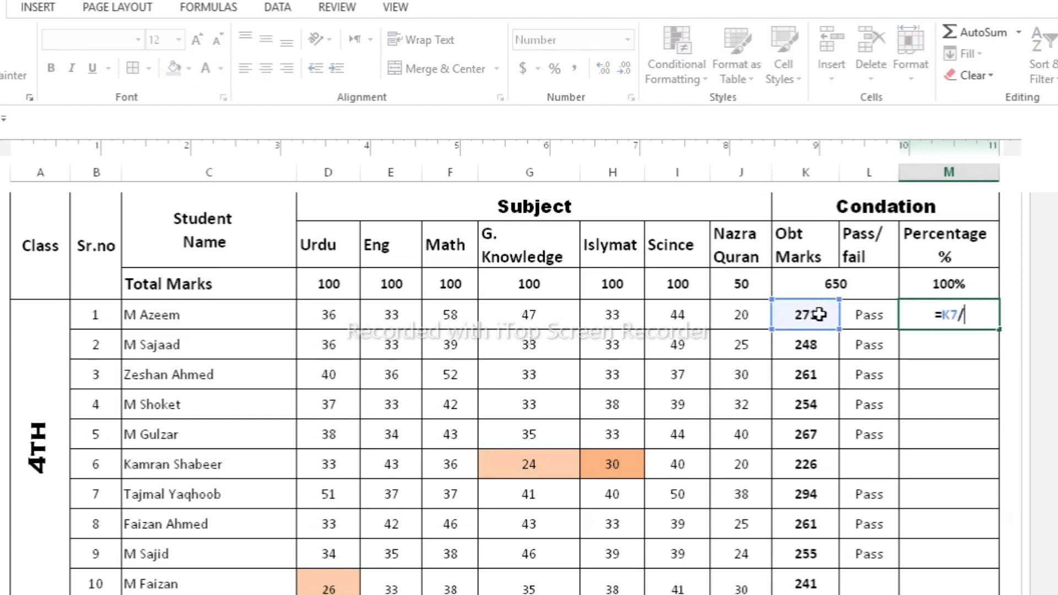
left_click(833, 284)
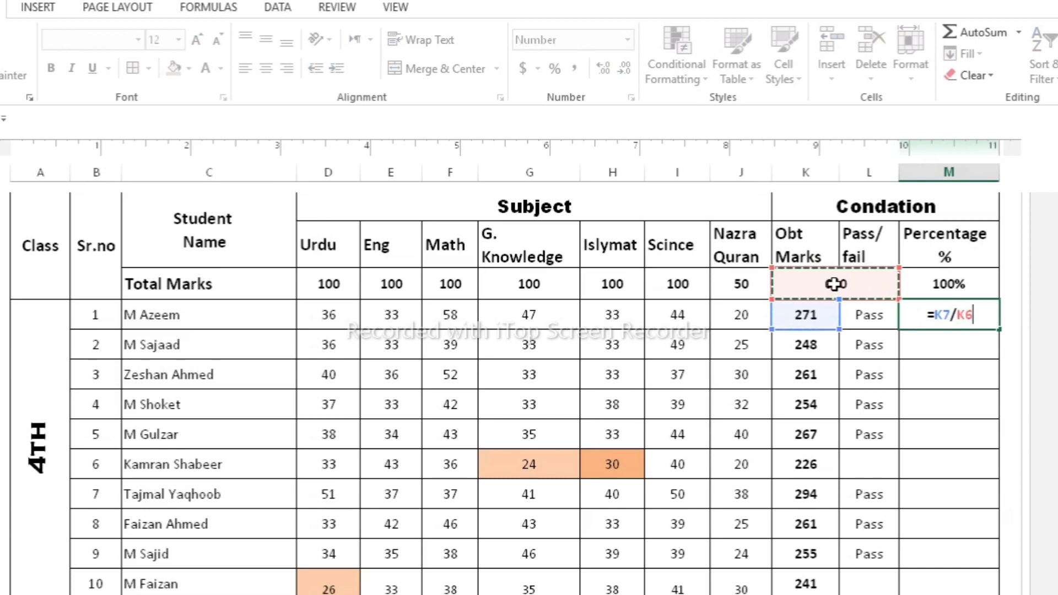
type("*")
left_click(947, 287)
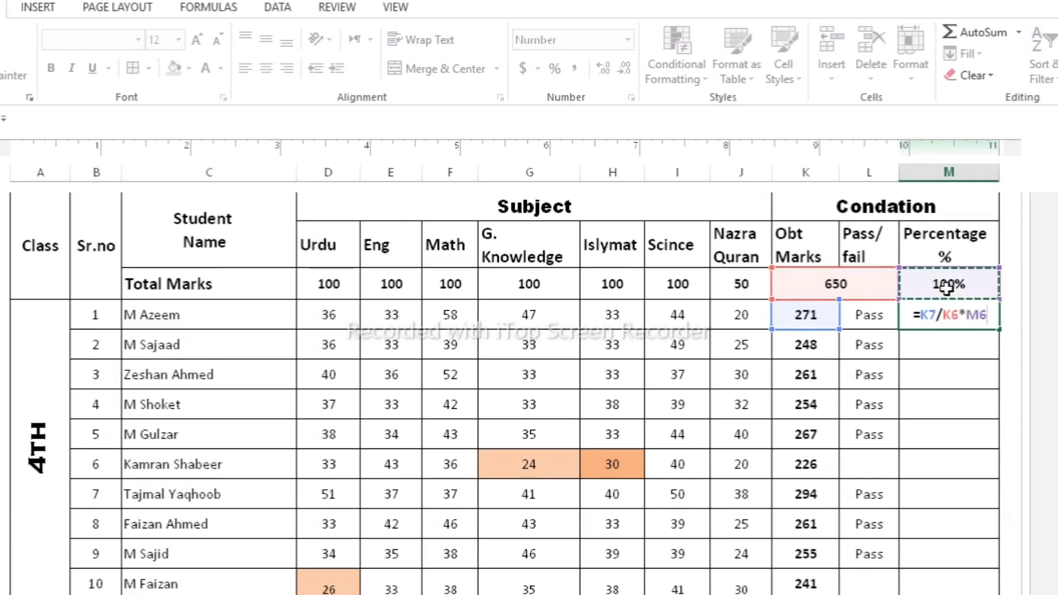
key("Return")
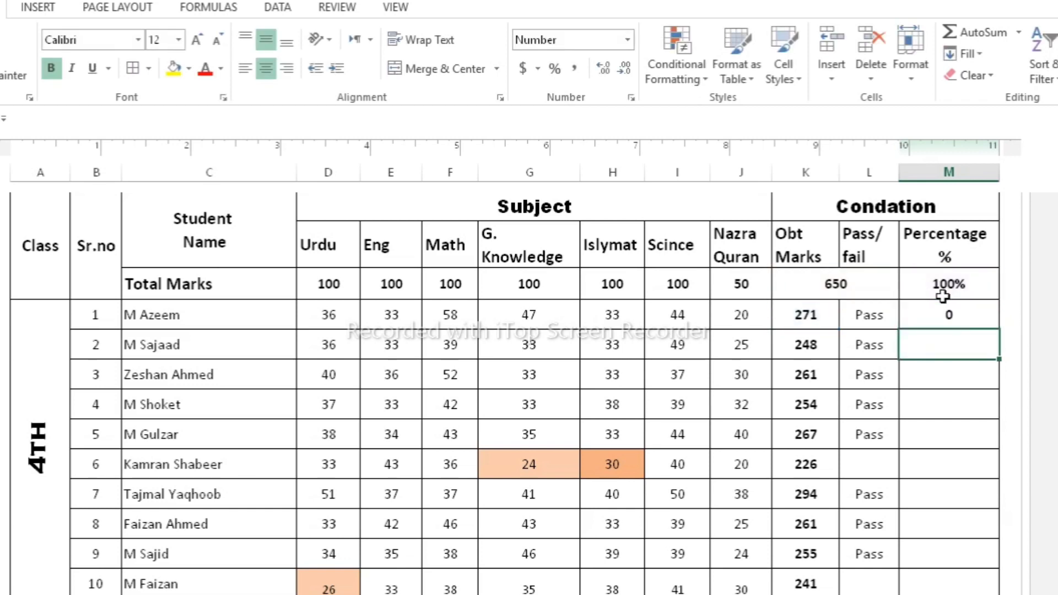
Remove the percent sign from the maximum percentage in M6 so that the entry is 100
double_click(962, 284)
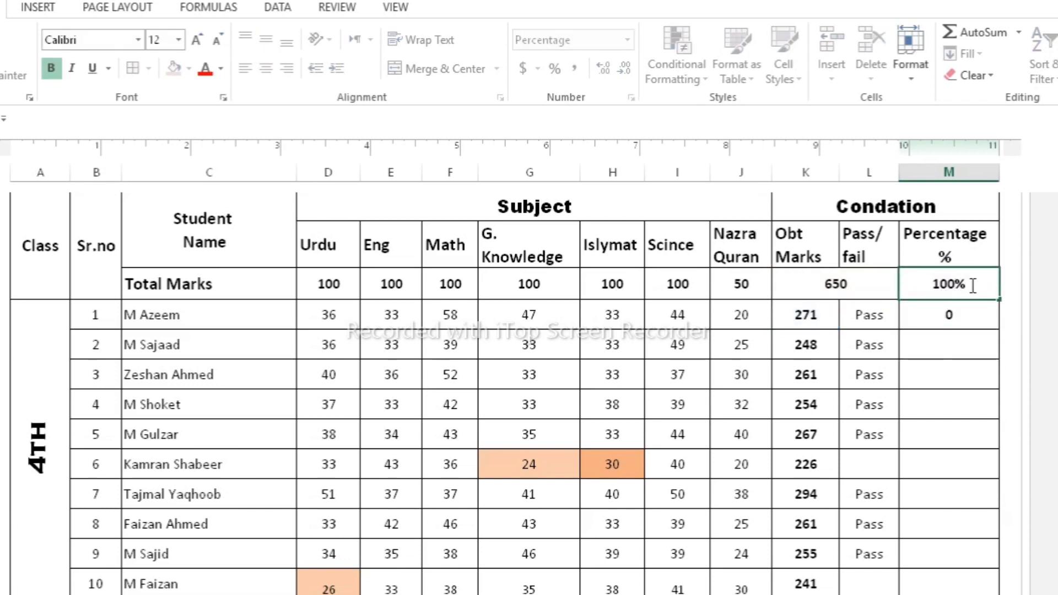
key("BackSpace")
left_click(933, 364)
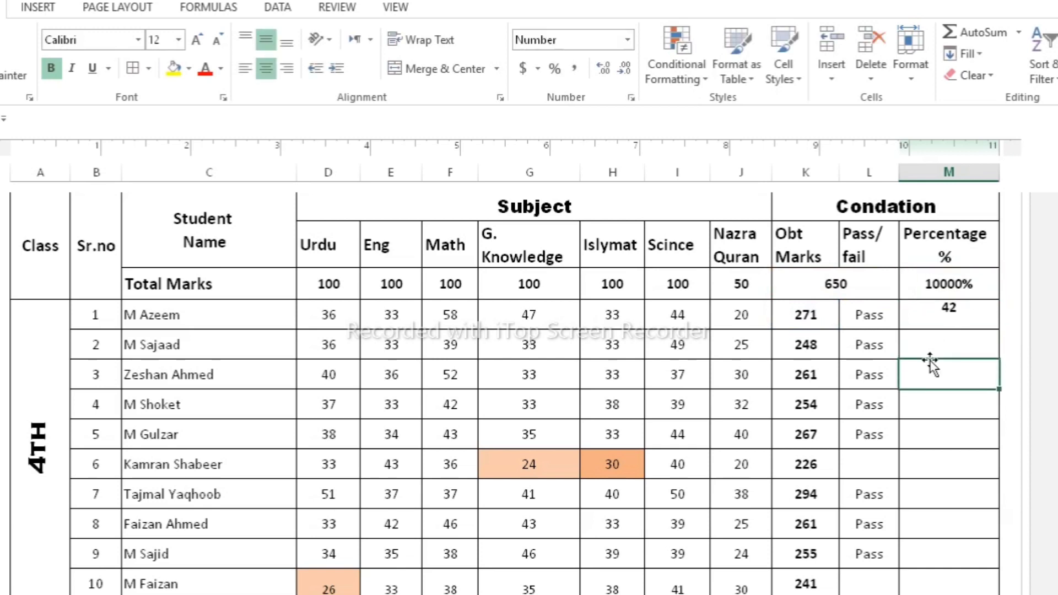
Fill the M7 percentage formula down the Percentage column to the tenth student of the 4th class
left_click(933, 315)
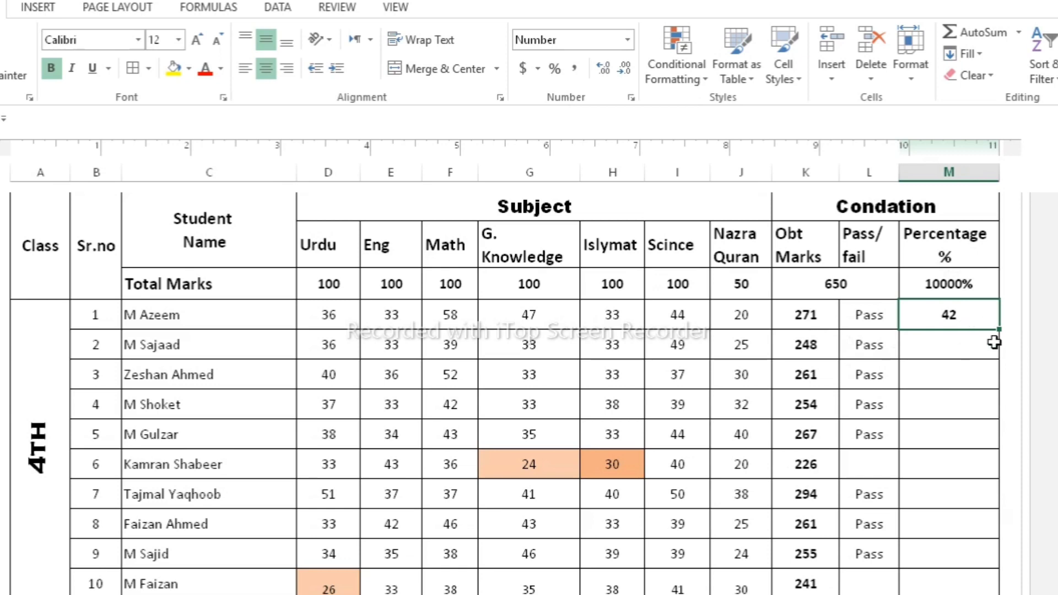
scroll(985, 371, "down", 1)
scroll(981, 368, "up", 2)
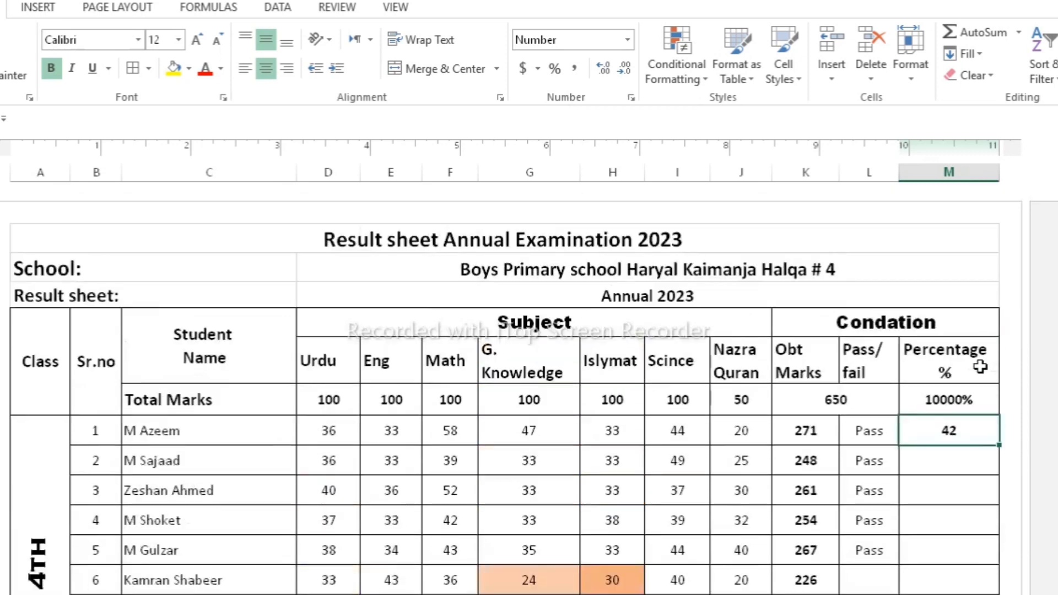
scroll(976, 367, "down", 1)
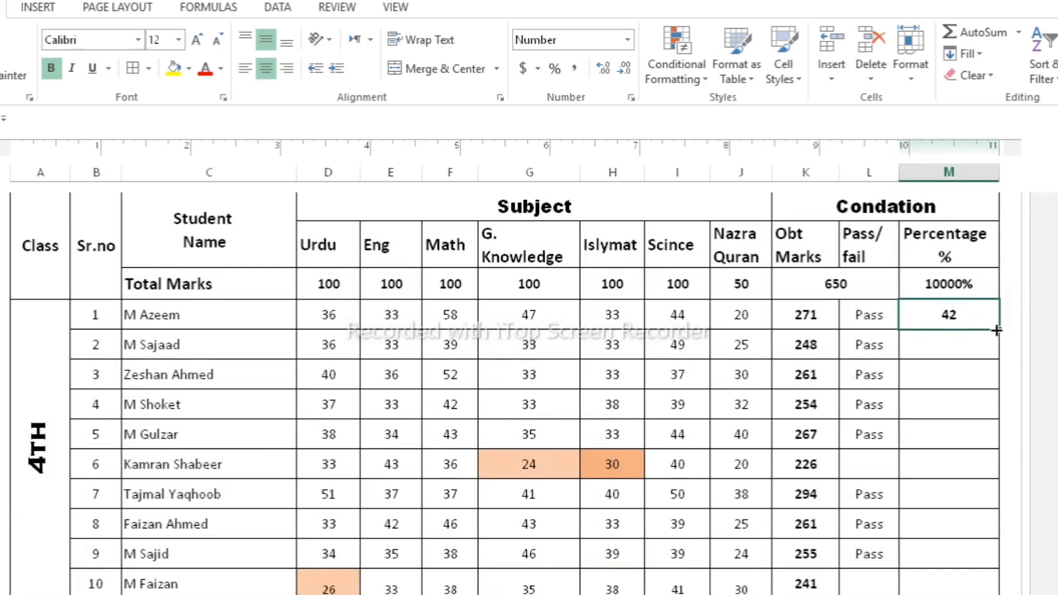
left_click_drag(1000, 331, 995, 583)
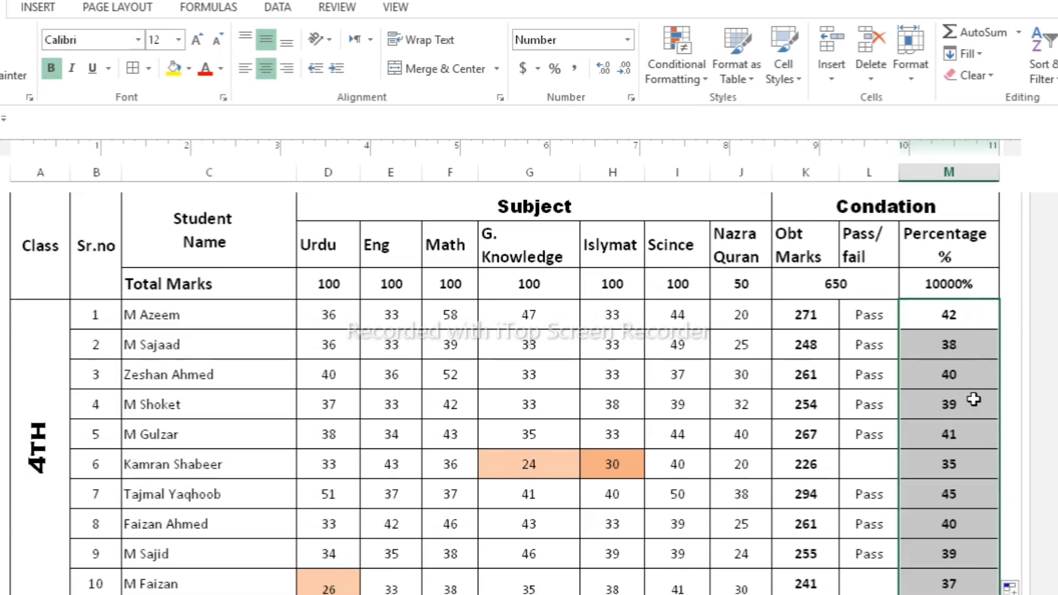